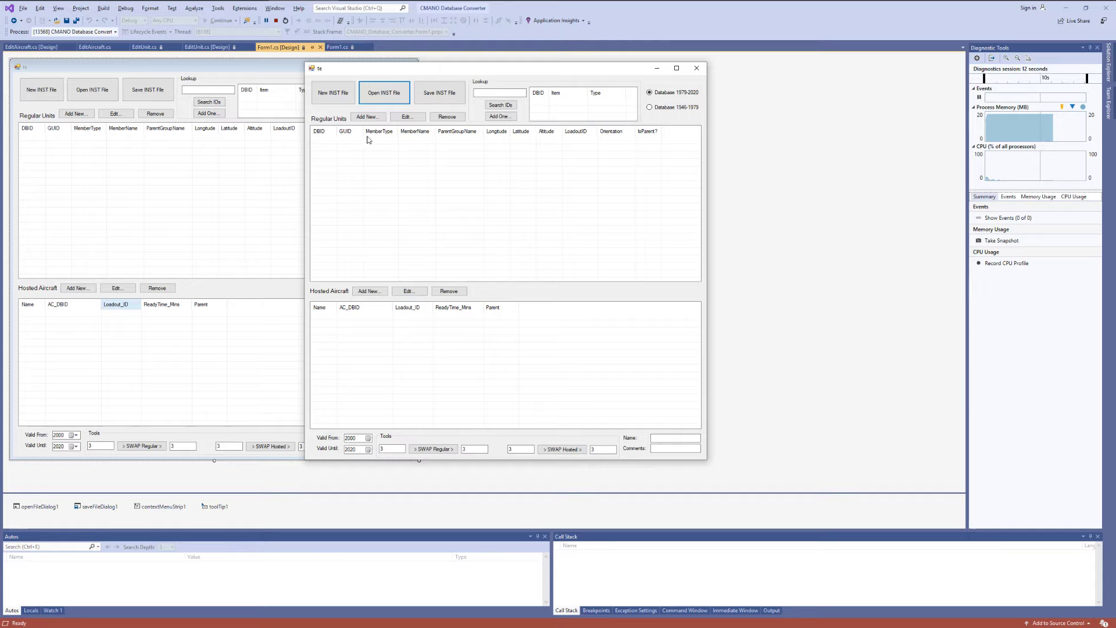
# Open the INST file Eisenhower CSG 2000.inst
pyautogui.click(444, 175)
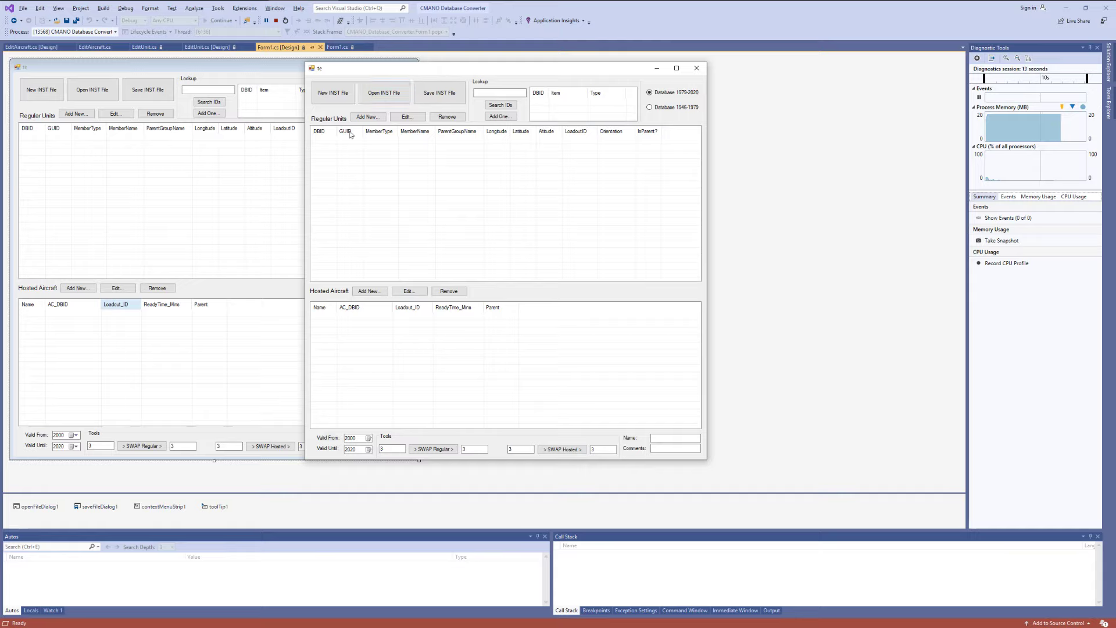
pyautogui.click(340, 97)
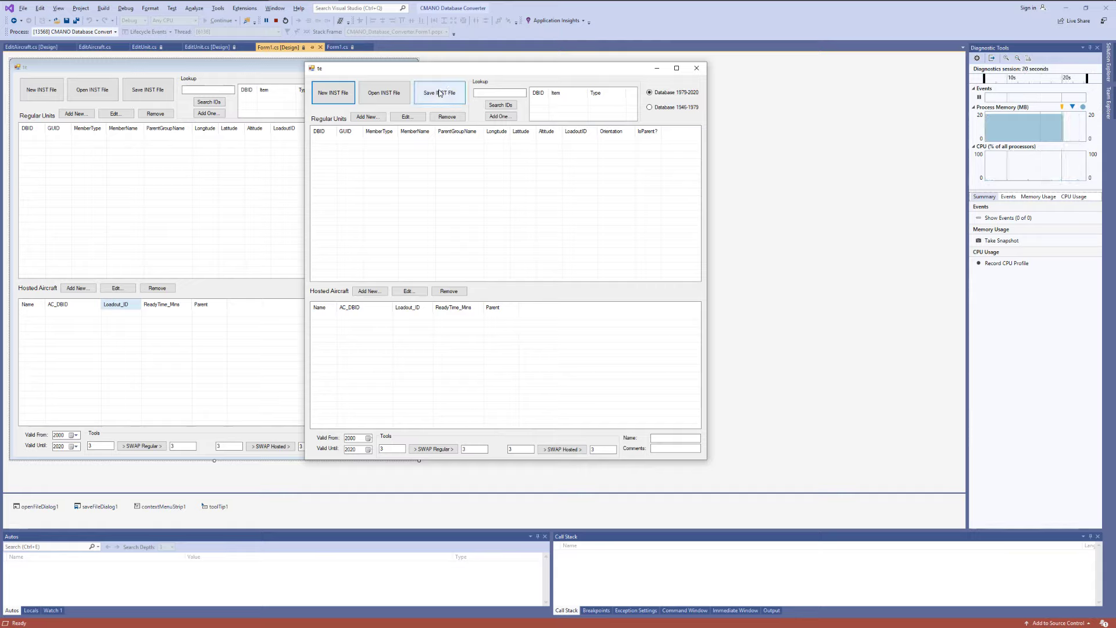
pyautogui.click(410, 193)
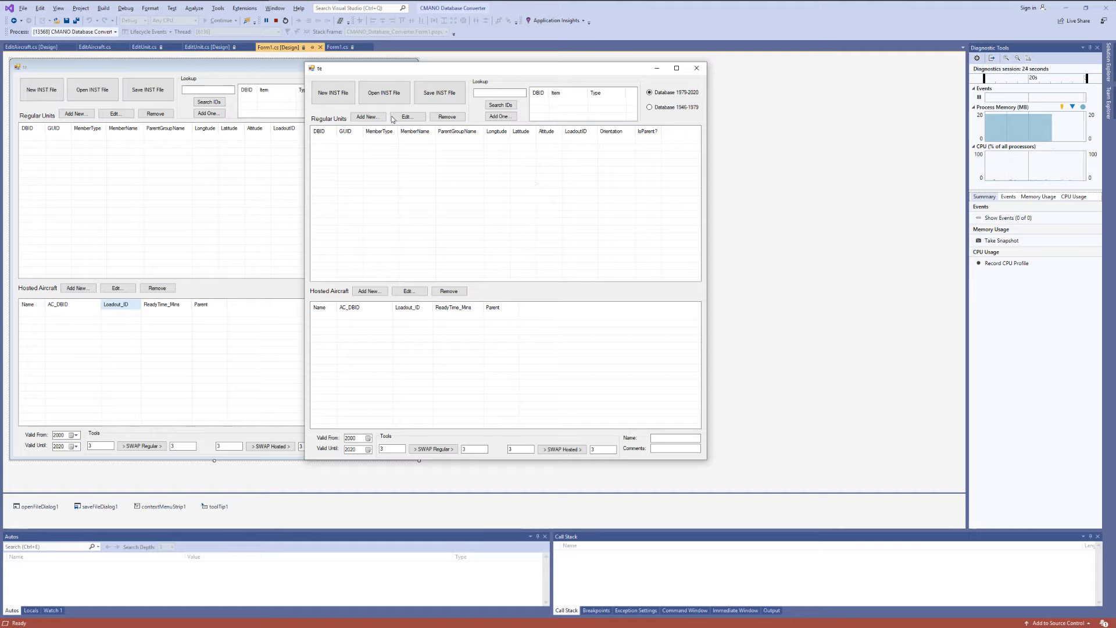
pyautogui.click(387, 95)
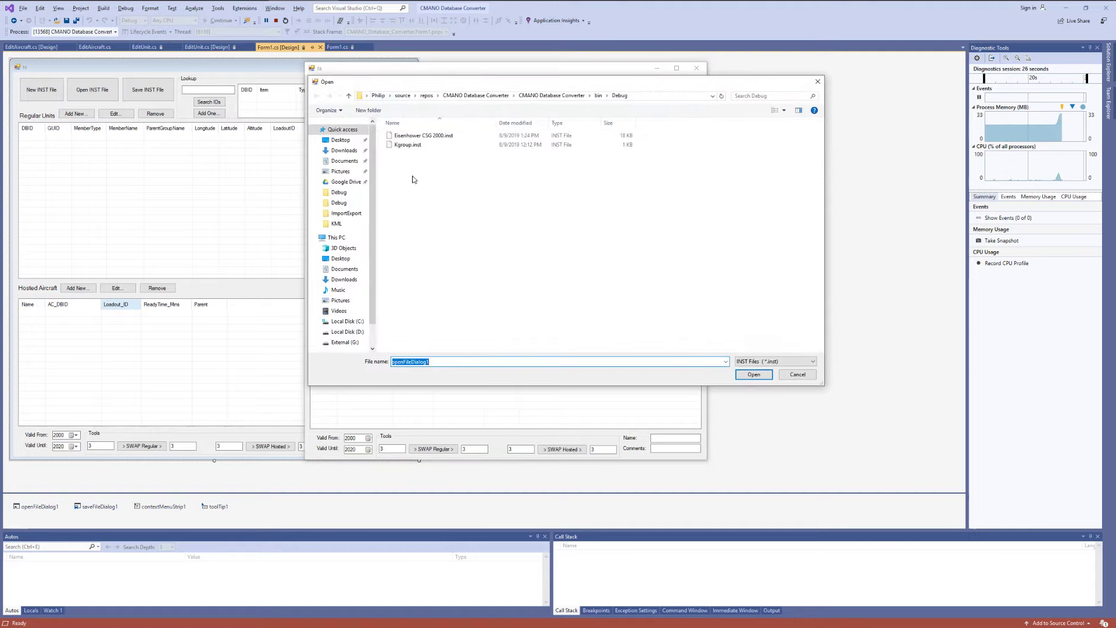
pyautogui.doubleClick(414, 136)
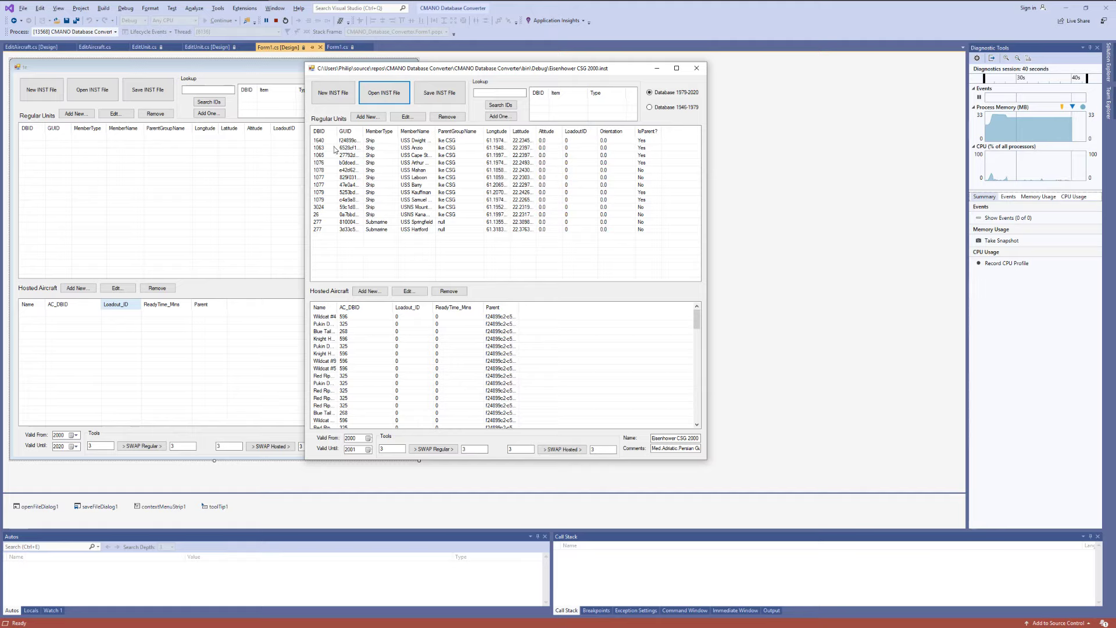
# Check which class USS Laboon's DBID stands for, and look up Underwood to find the FFG 36 entry with DBID 1079
pyautogui.click(327, 177)
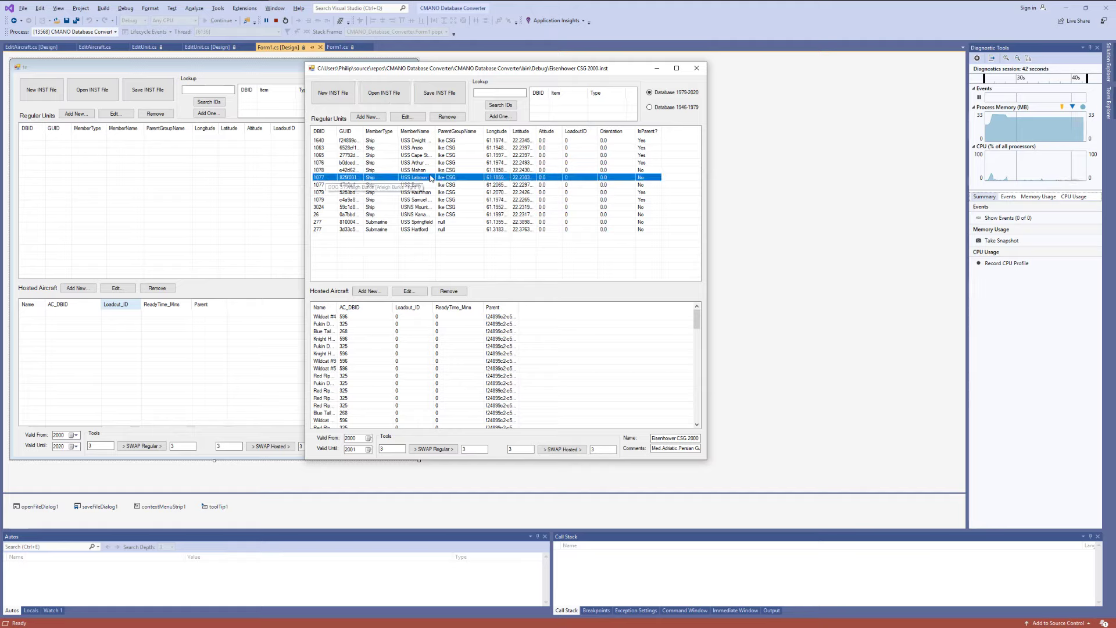
pyautogui.moveTo(329, 179)
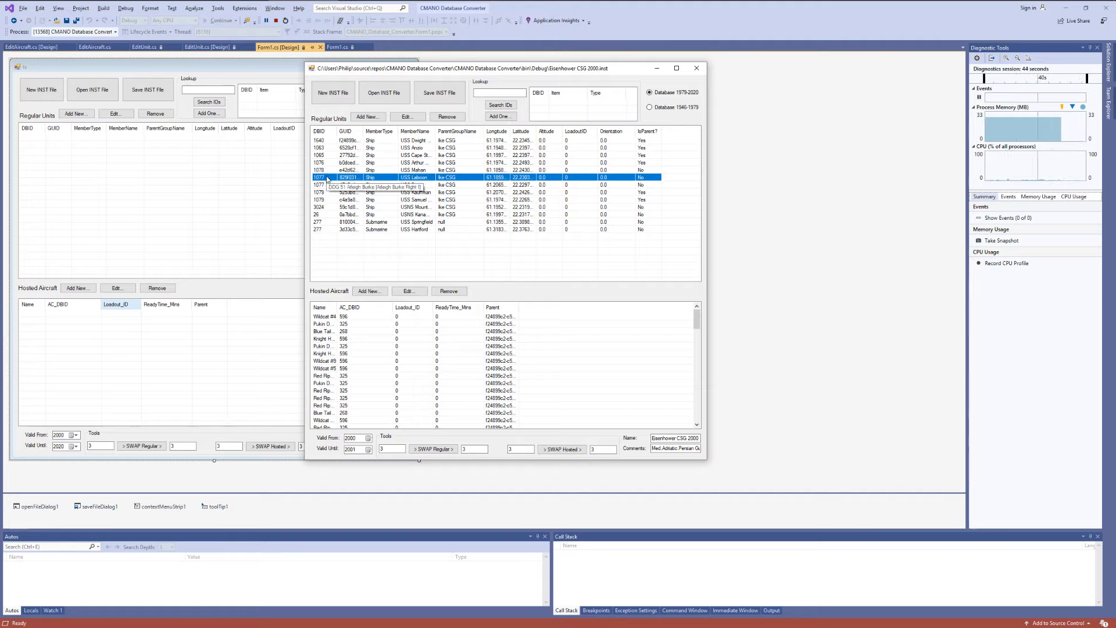
pyautogui.click(492, 93)
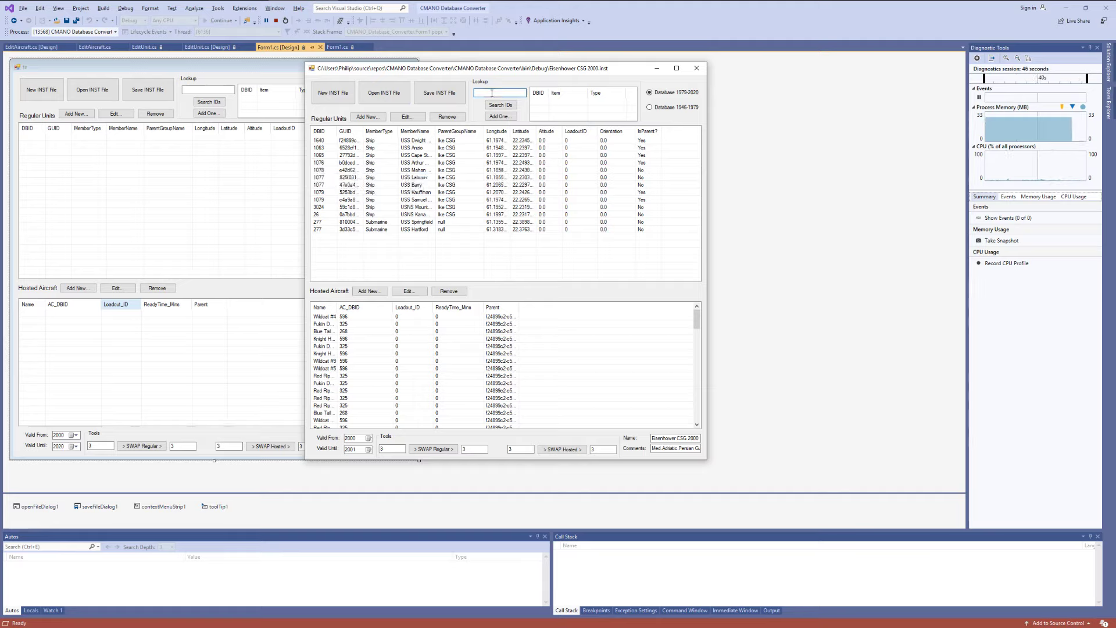
pyautogui.write('Underwood')
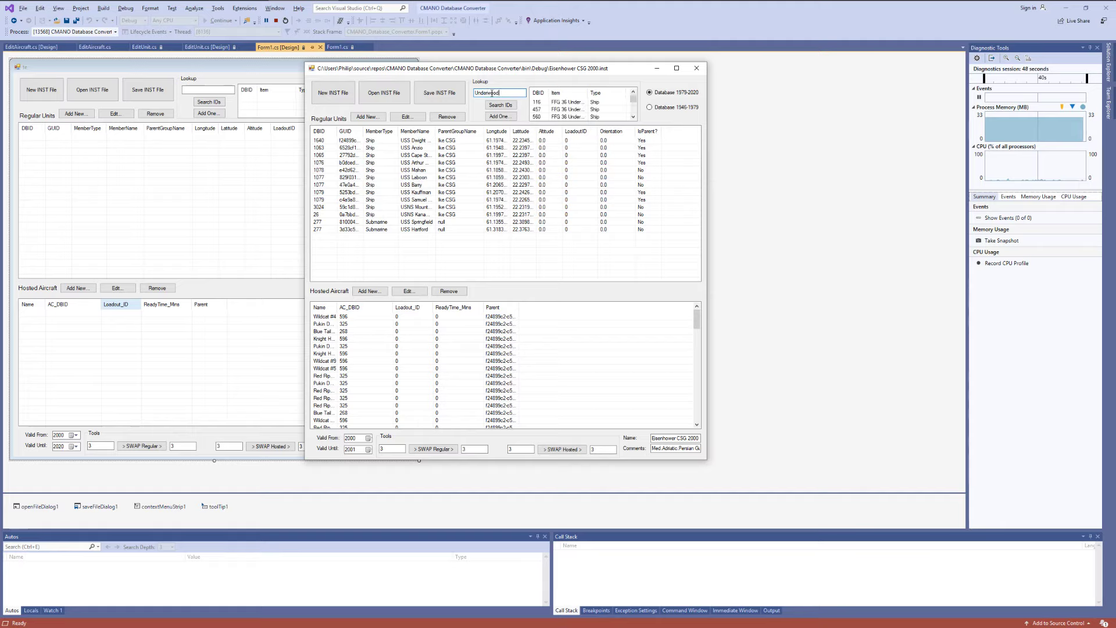
pyautogui.click(536, 116)
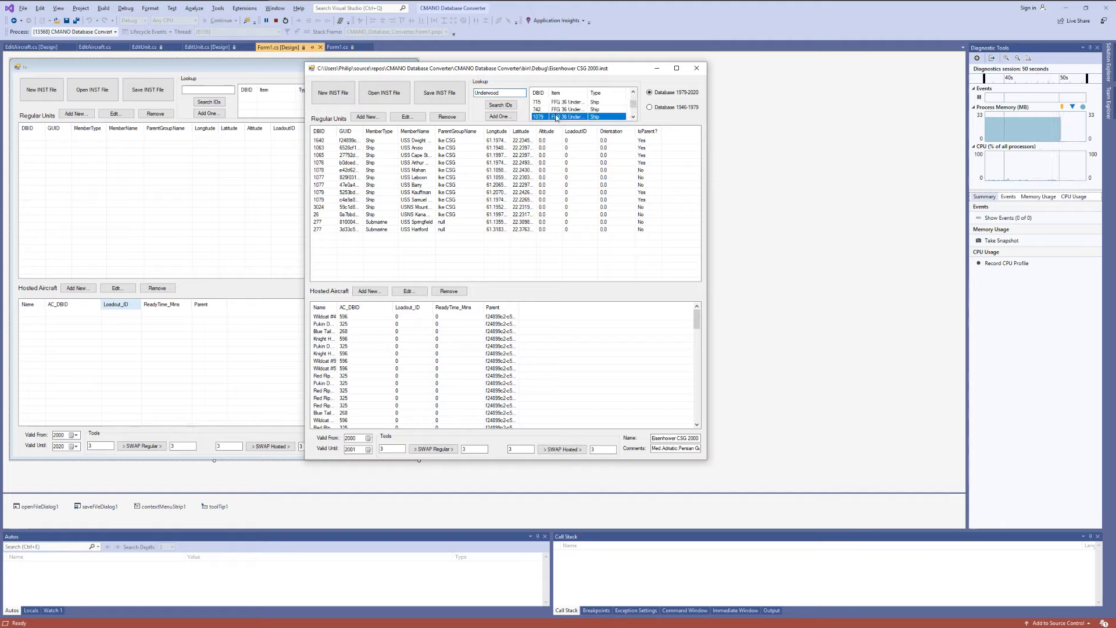
pyautogui.click(334, 196)
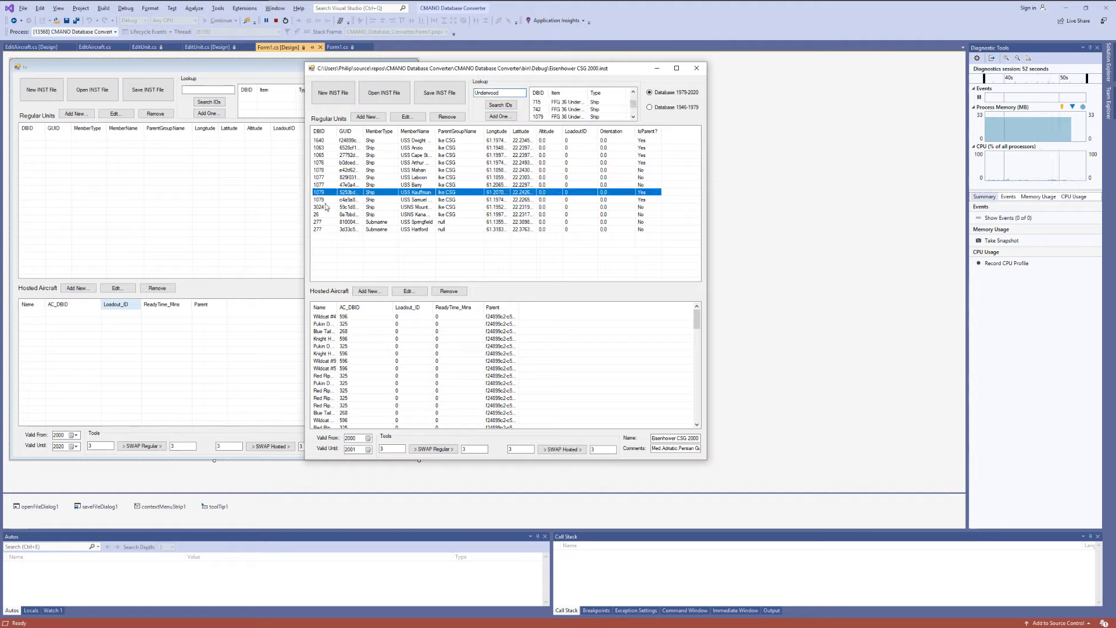
# Change the DBID of the regular unit USS Laboon to 1079 and commit the change
pyautogui.click(327, 179)
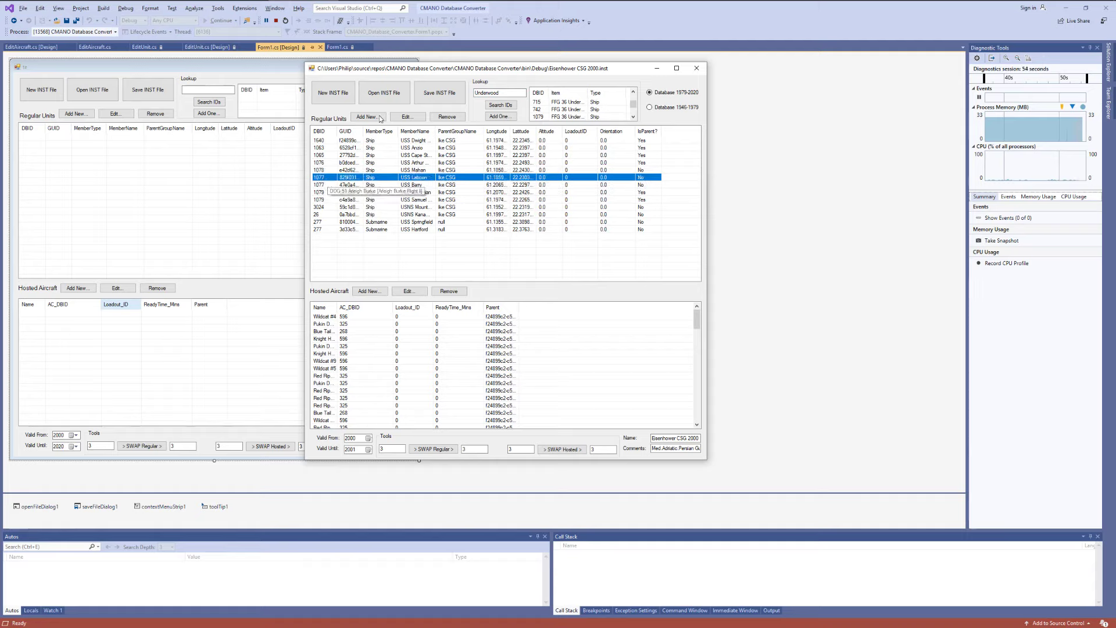
pyautogui.doubleClick(323, 180)
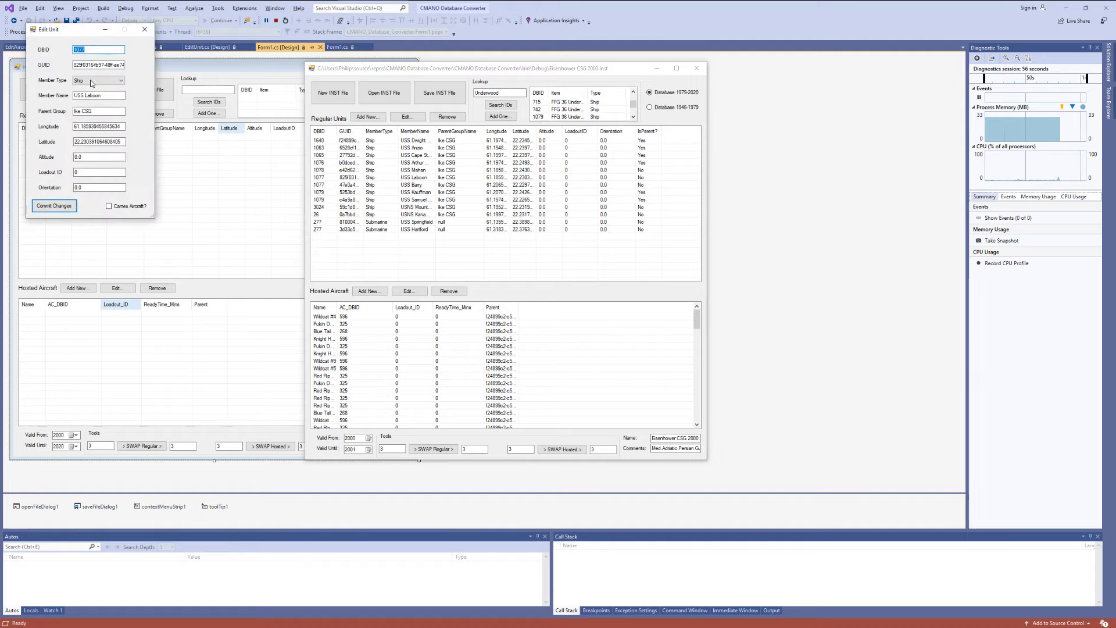
pyautogui.click(92, 50)
pyautogui.press('BackSpace')
pyautogui.write('9')
pyautogui.click(62, 207)
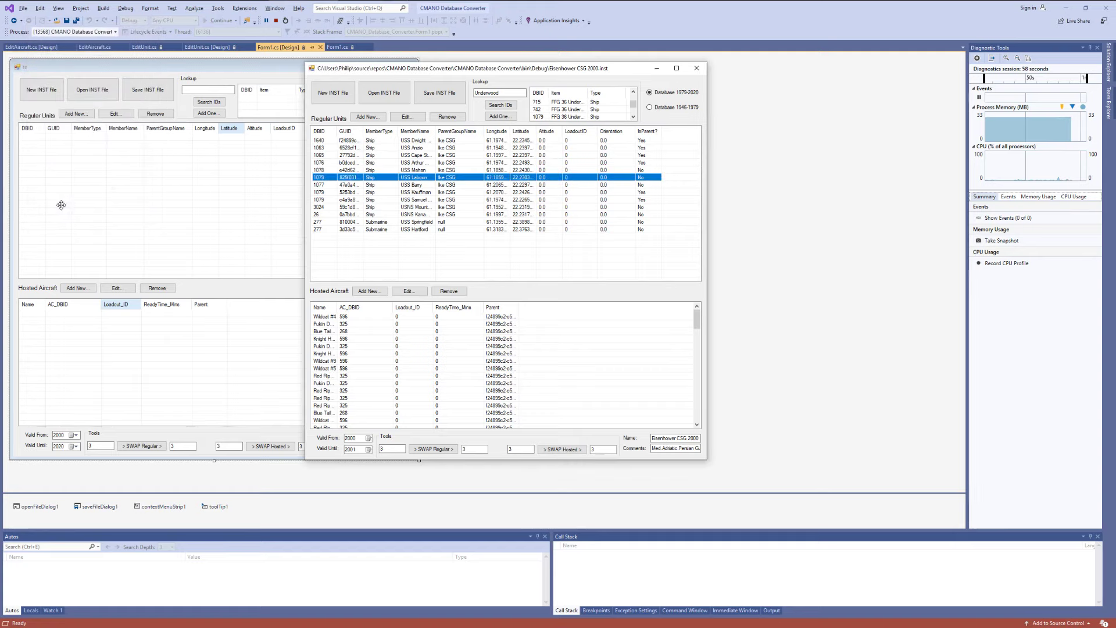
# Swap every regular unit with DBID 1077 to DBID 1079
pyautogui.click(375, 200)
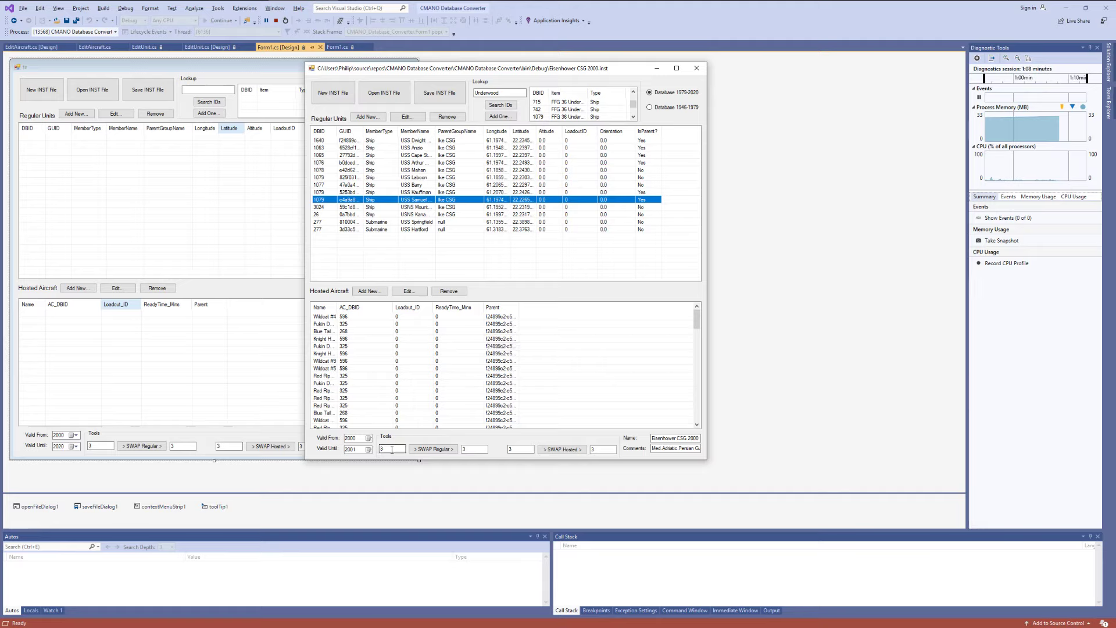
pyautogui.click(326, 185)
pyautogui.moveTo(396, 450); pyautogui.dragTo(345, 452)
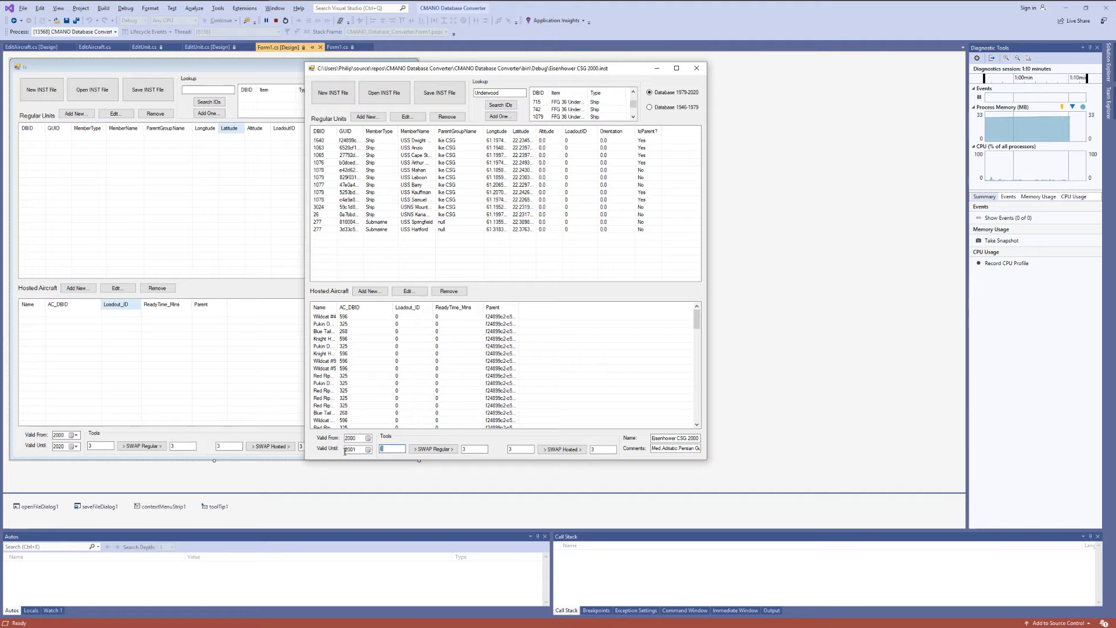
pyautogui.moveTo(469, 449); pyautogui.dragTo(448, 451)
pyautogui.write('1079')
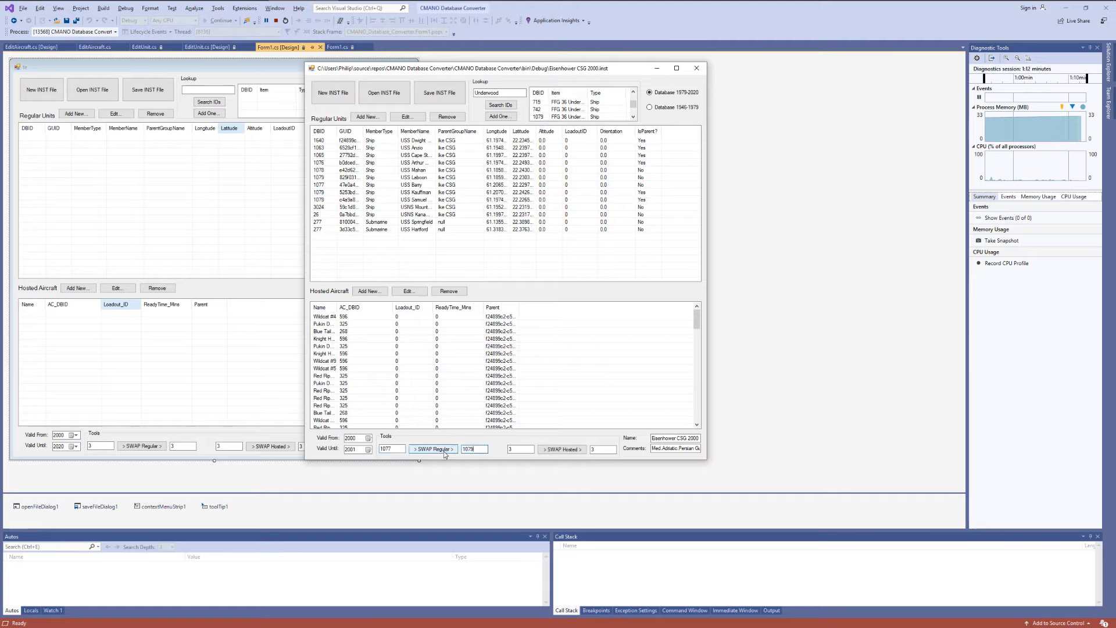
pyautogui.click(441, 450)
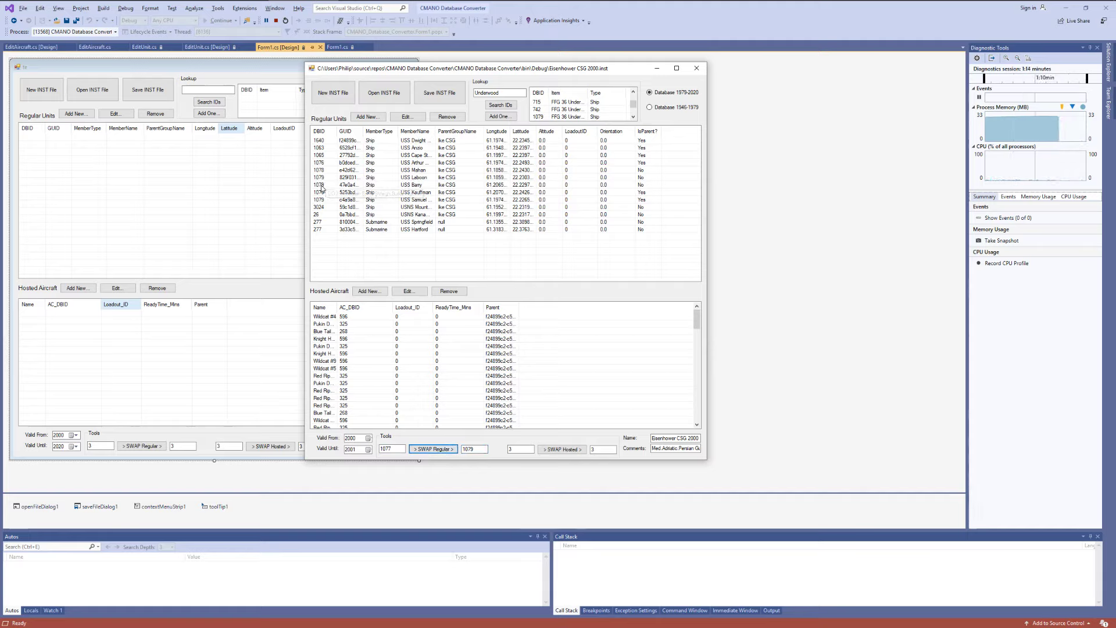
# Check the classes of the listed units, and look up seawolf to find the SSN 21 submarine entry with DBID 259
pyautogui.moveTo(336, 187)
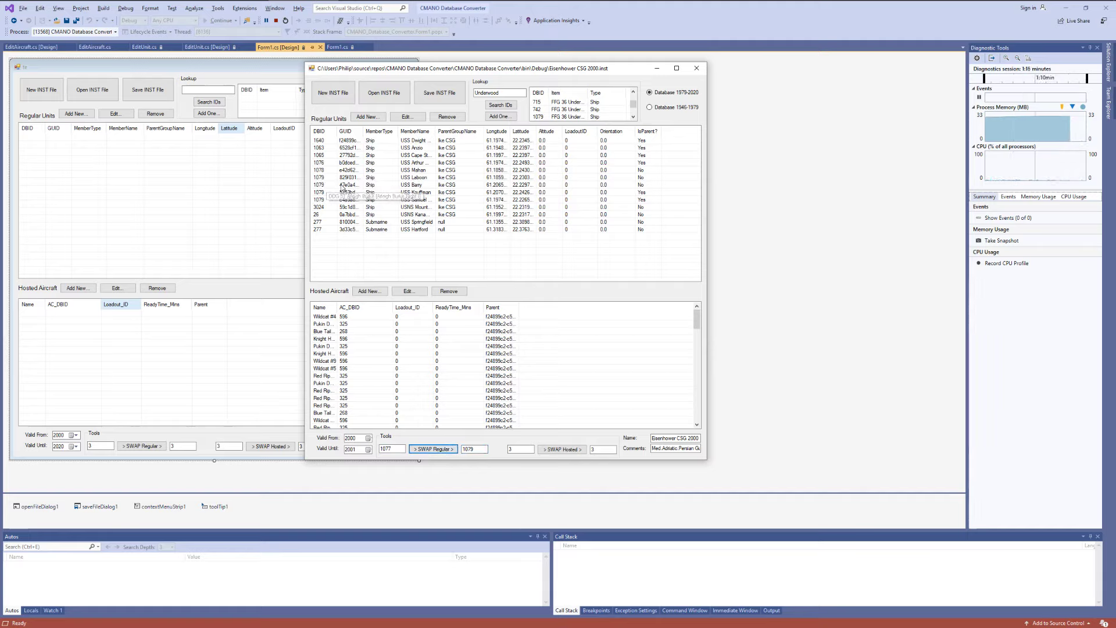
pyautogui.moveTo(330, 228)
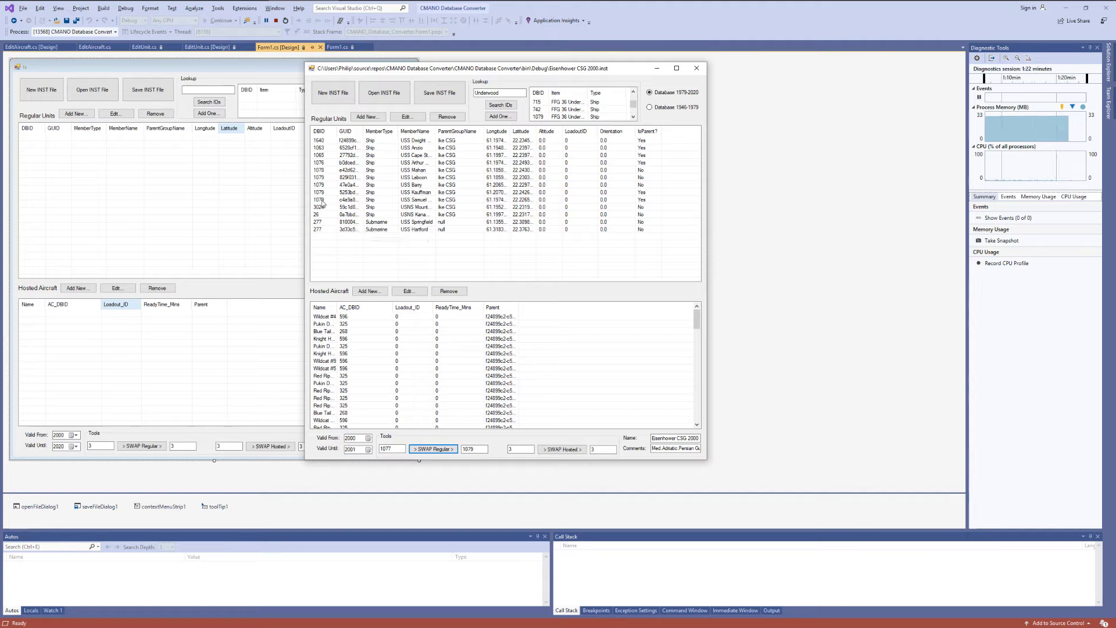
pyautogui.moveTo(319, 169)
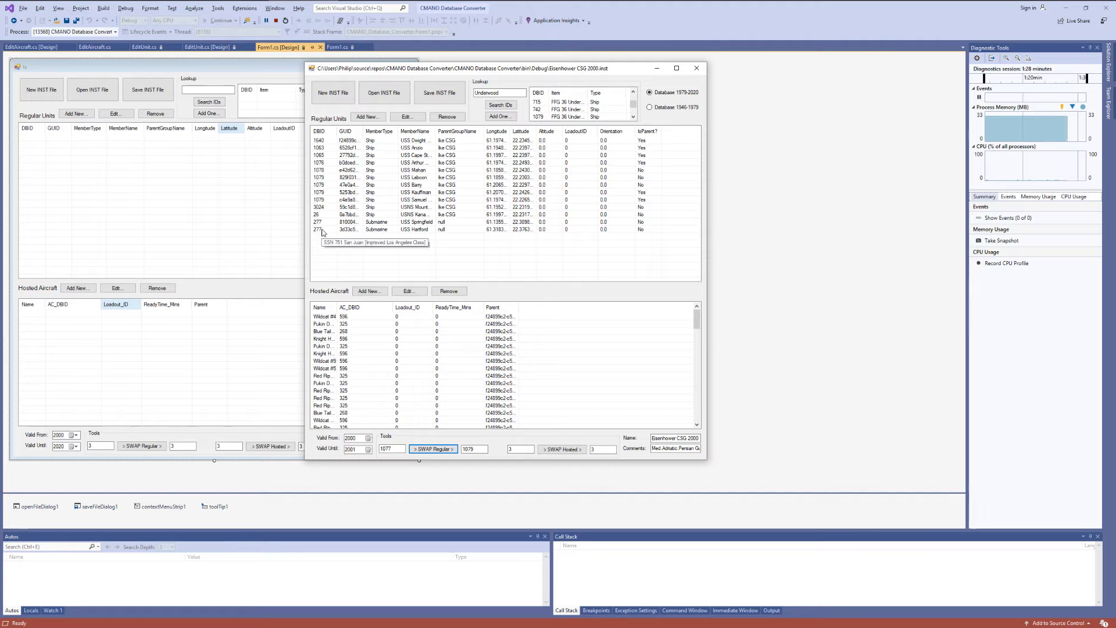
pyautogui.doubleClick(499, 92)
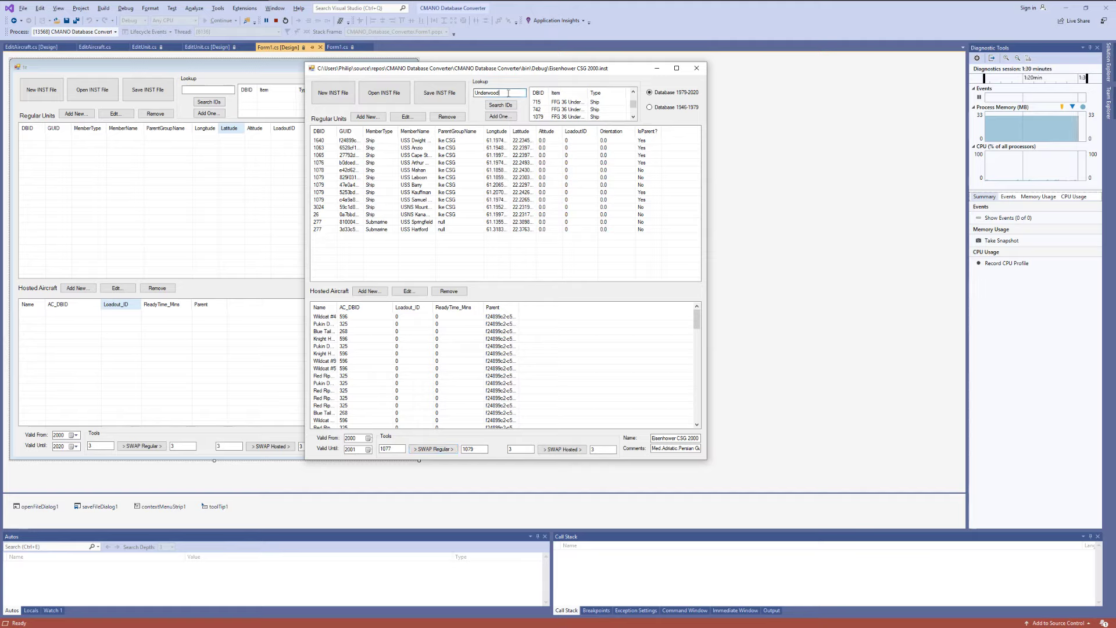
pyautogui.write('seawolf')
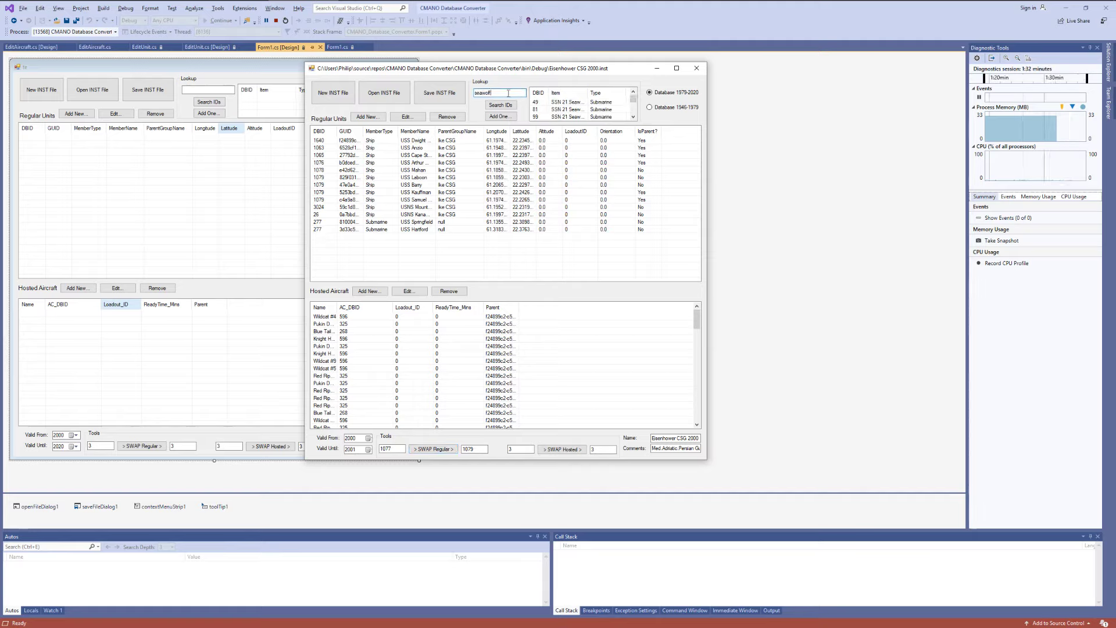
pyautogui.click(550, 111)
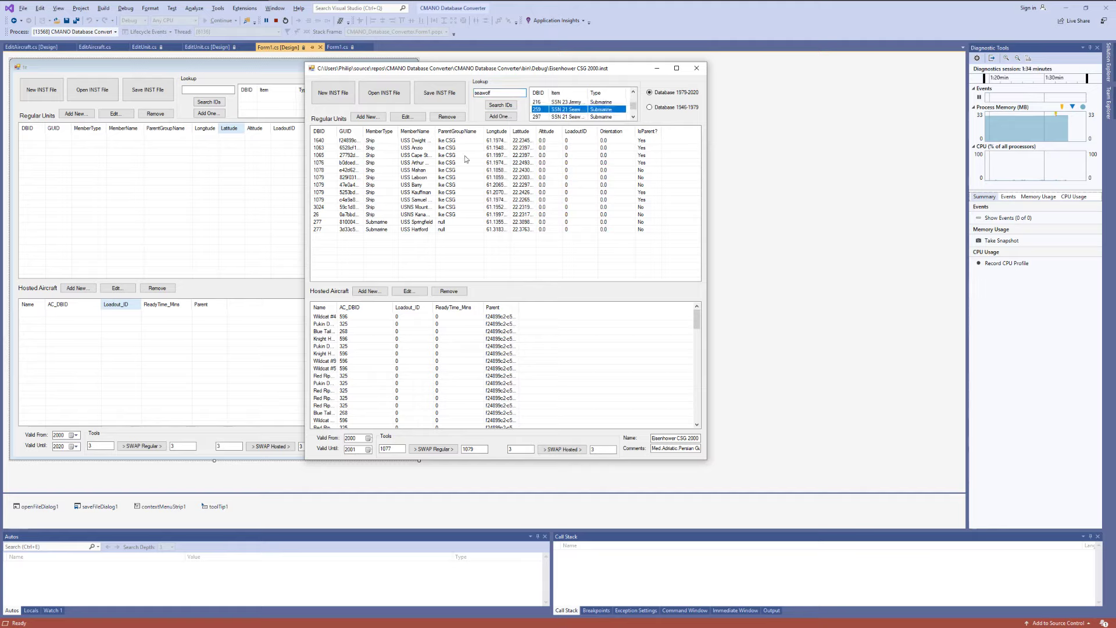
pyautogui.doubleClick(391, 448)
pyautogui.write('259')
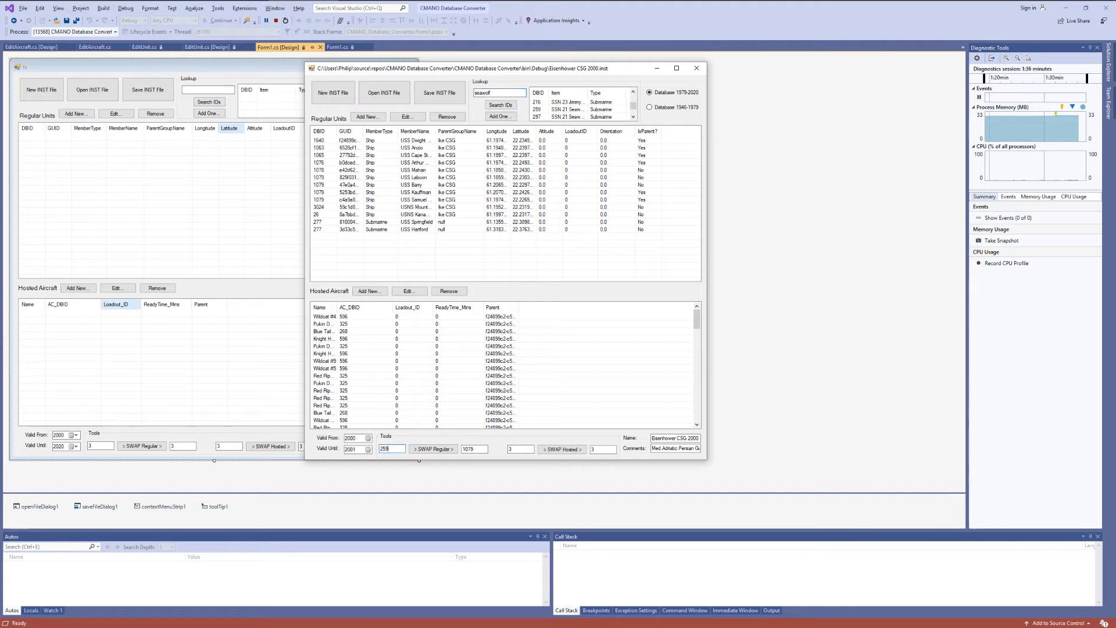
pyautogui.moveTo(478, 449); pyautogui.dragTo(430, 447)
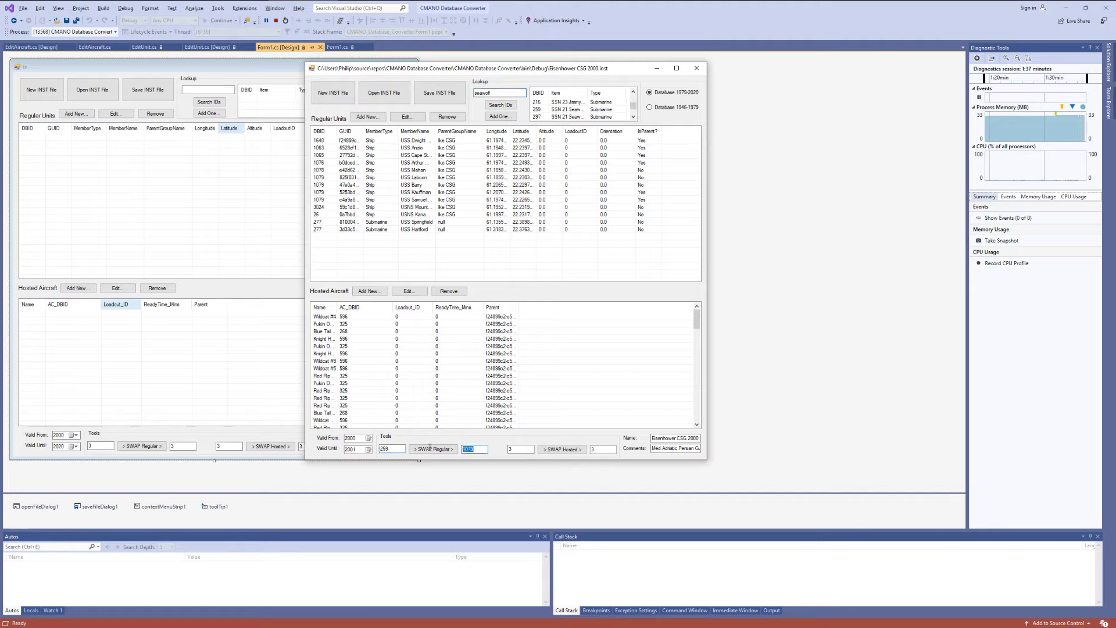
# Swap all regular units with DBID 277, the two submarines, to DBID 259
pyautogui.doubleClick(392, 449)
pyautogui.write('277')
pyautogui.doubleClick(473, 449)
pyautogui.write('259')
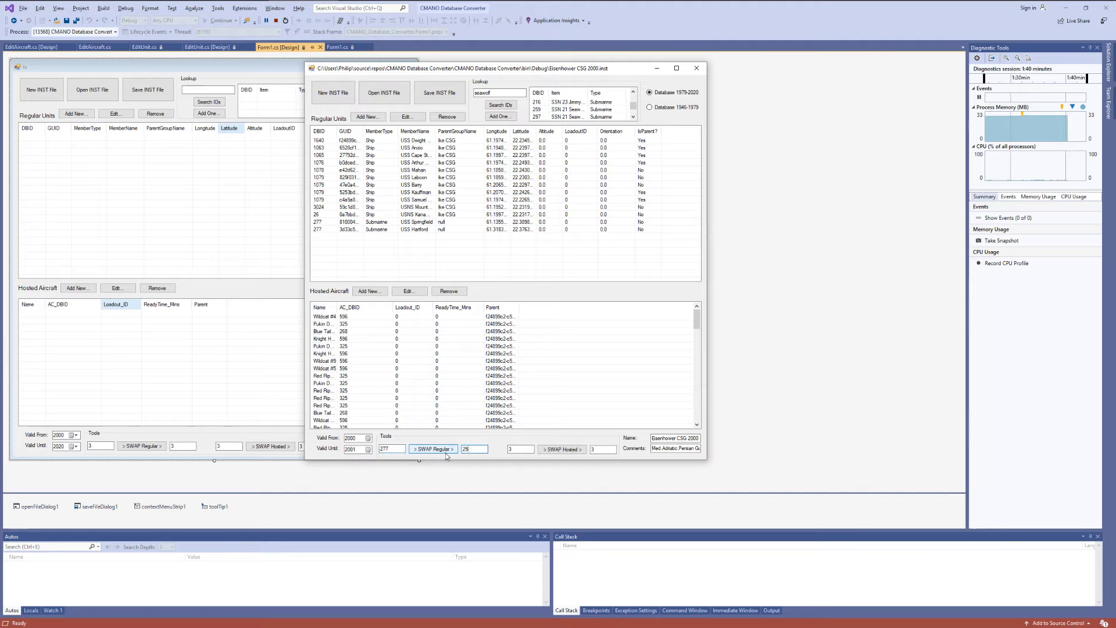
pyautogui.click(432, 449)
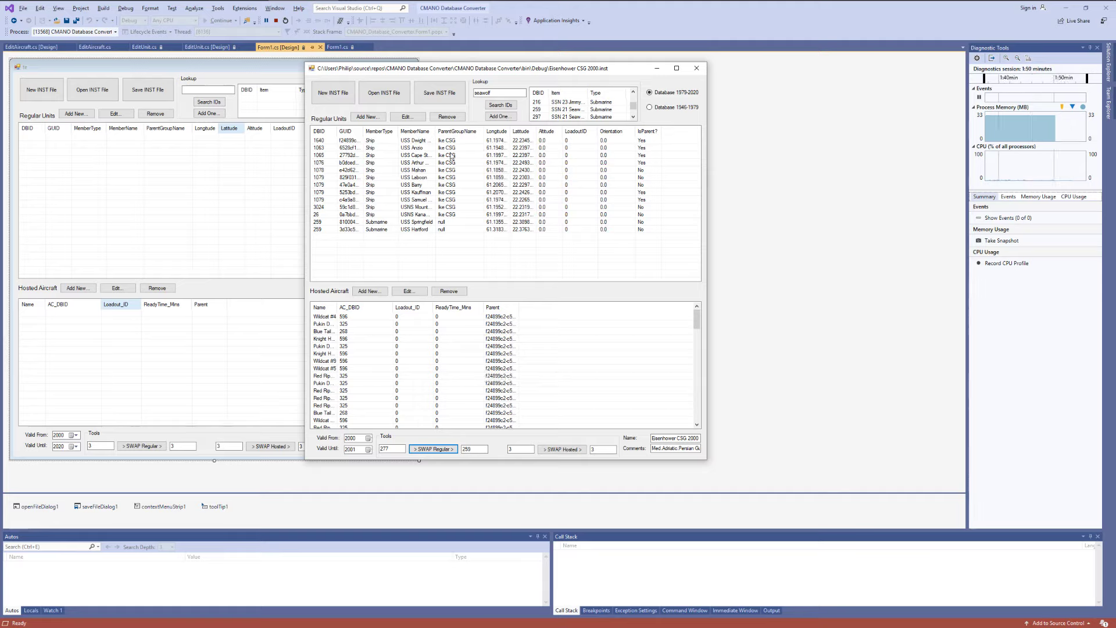
# Examine the editable details of the first Blue Tail hosted aircraft and close them without changes
pyautogui.click(343, 317)
pyautogui.click(344, 331)
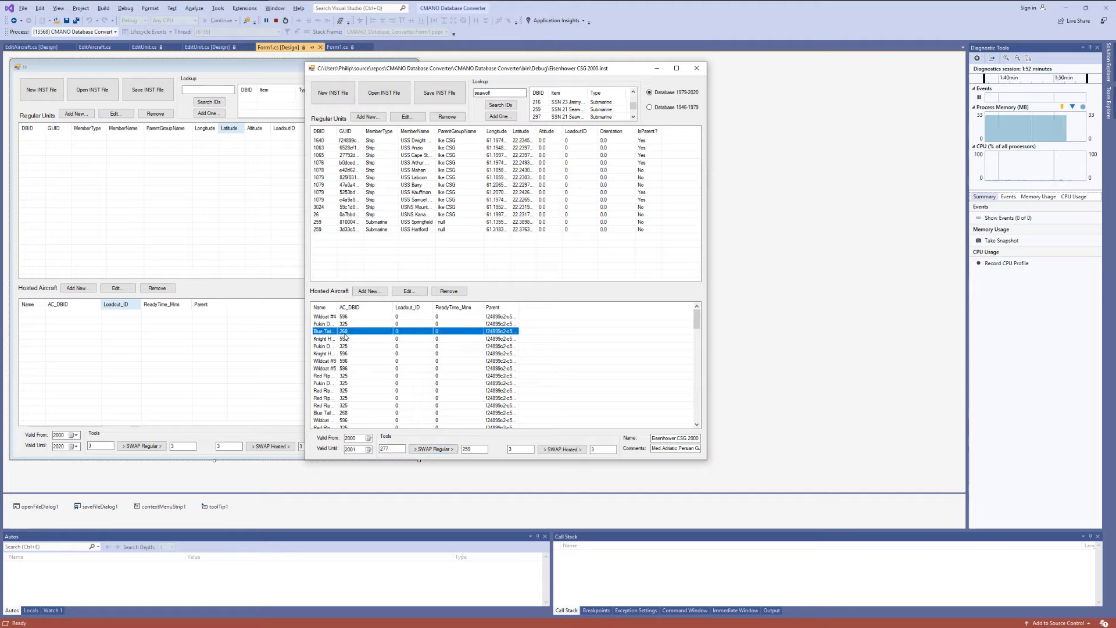
pyautogui.click(407, 292)
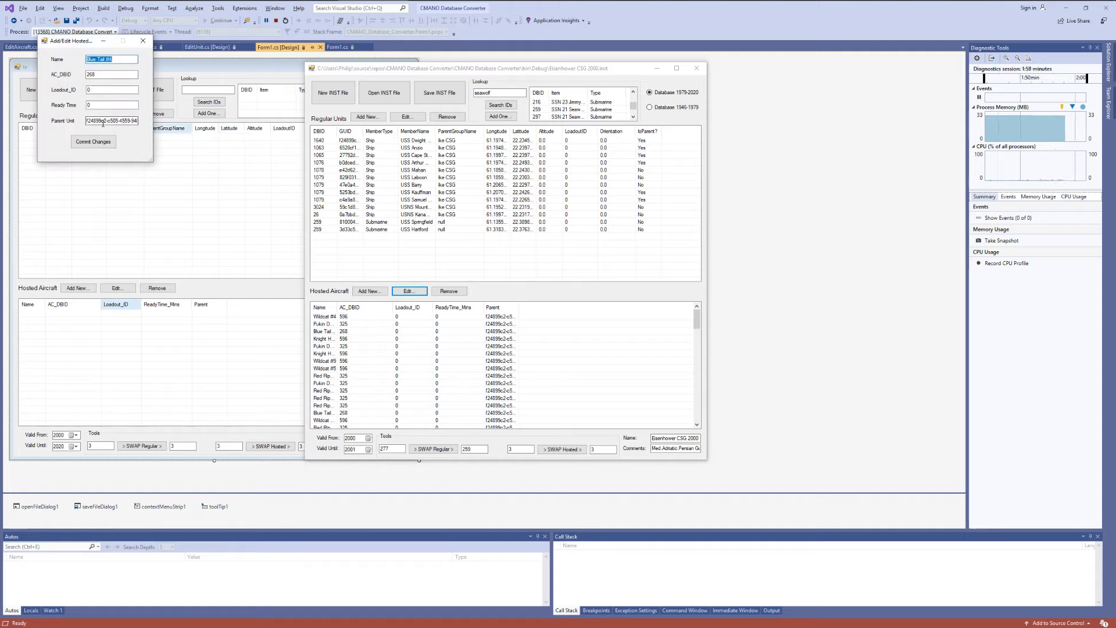
pyautogui.click(143, 41)
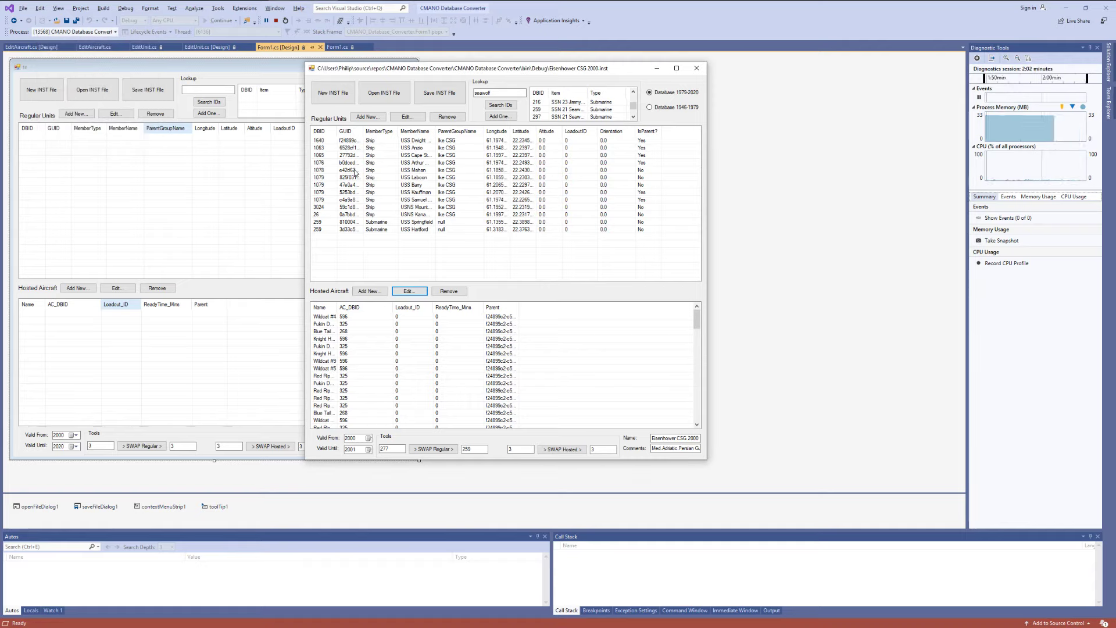
pyautogui.click(358, 142)
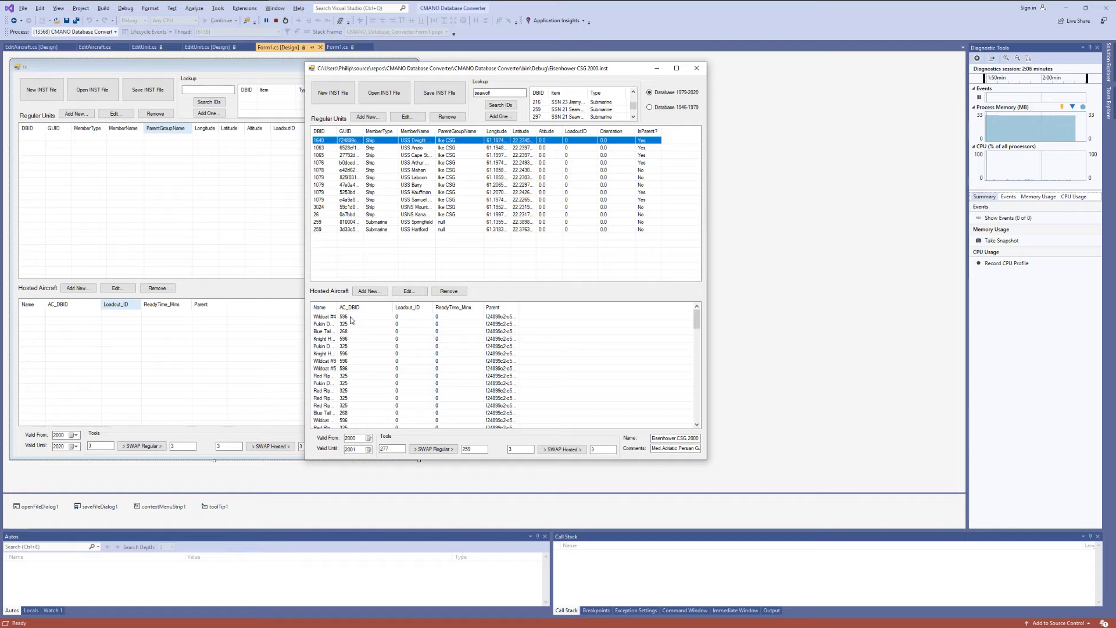
pyautogui.click(408, 290)
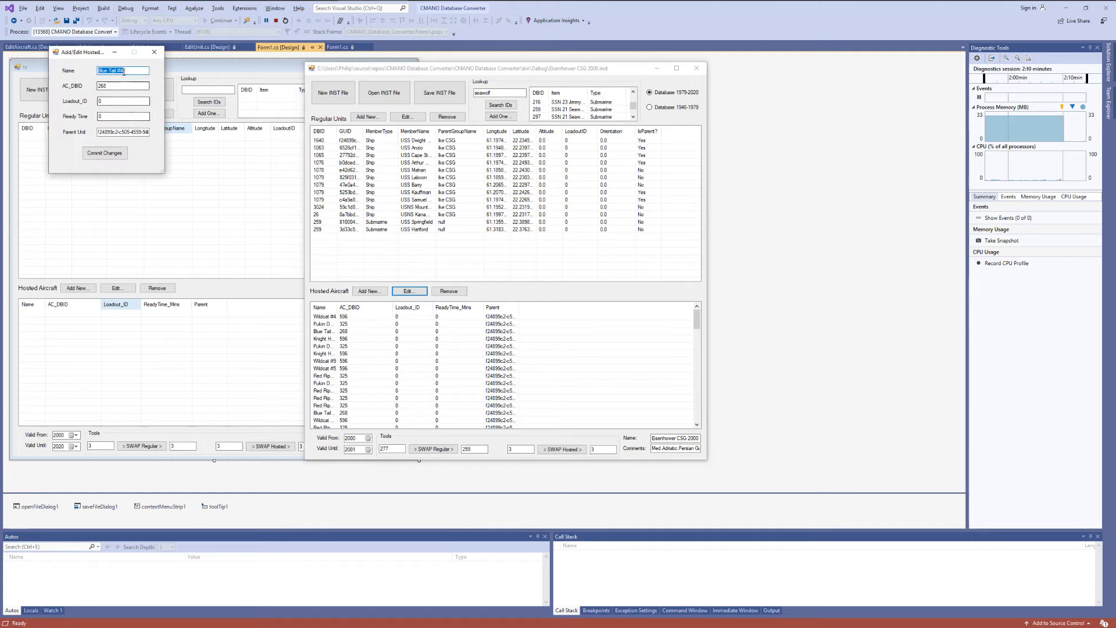
pyautogui.click(153, 52)
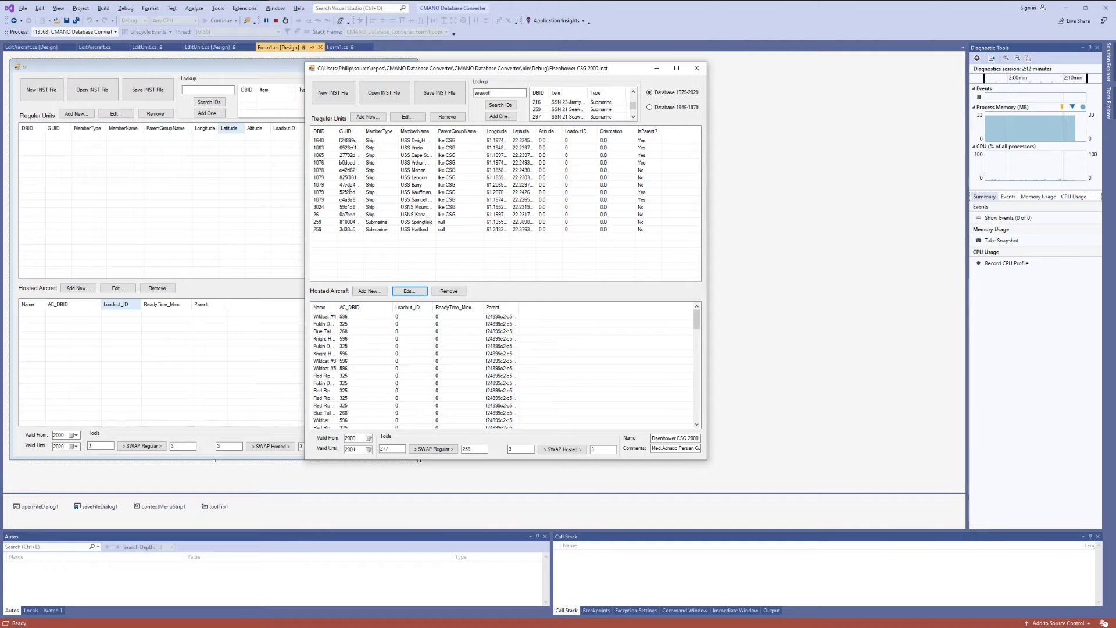
# Examine a blank hosted aircraft entry for the first parent ship in the regular units, and close it without adding anything
pyautogui.click(360, 142)
pyautogui.click(374, 295)
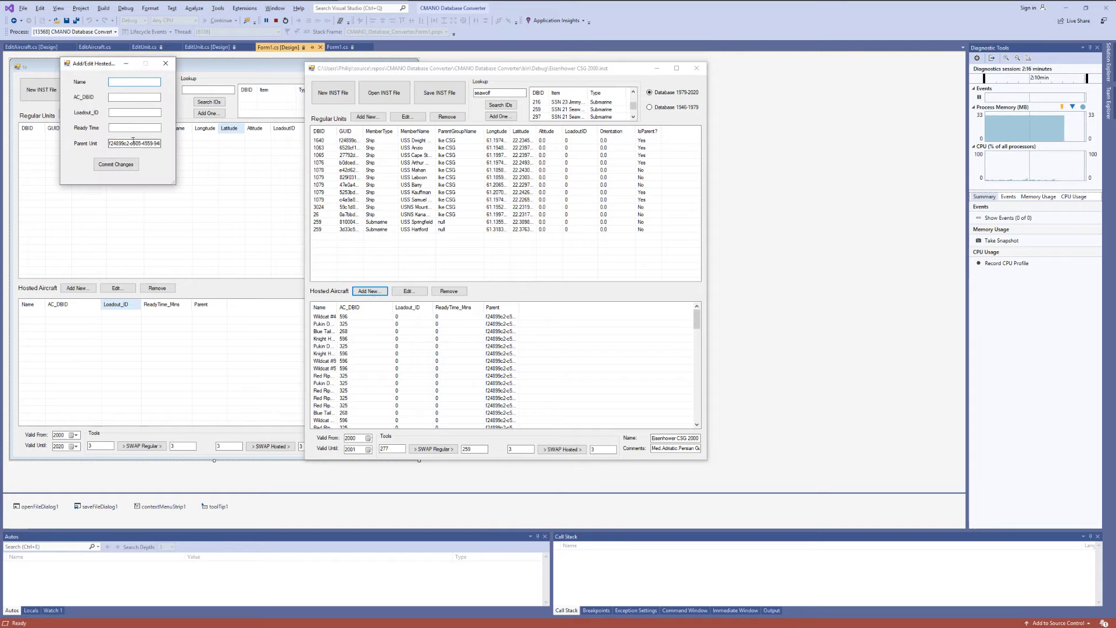
pyautogui.click(166, 63)
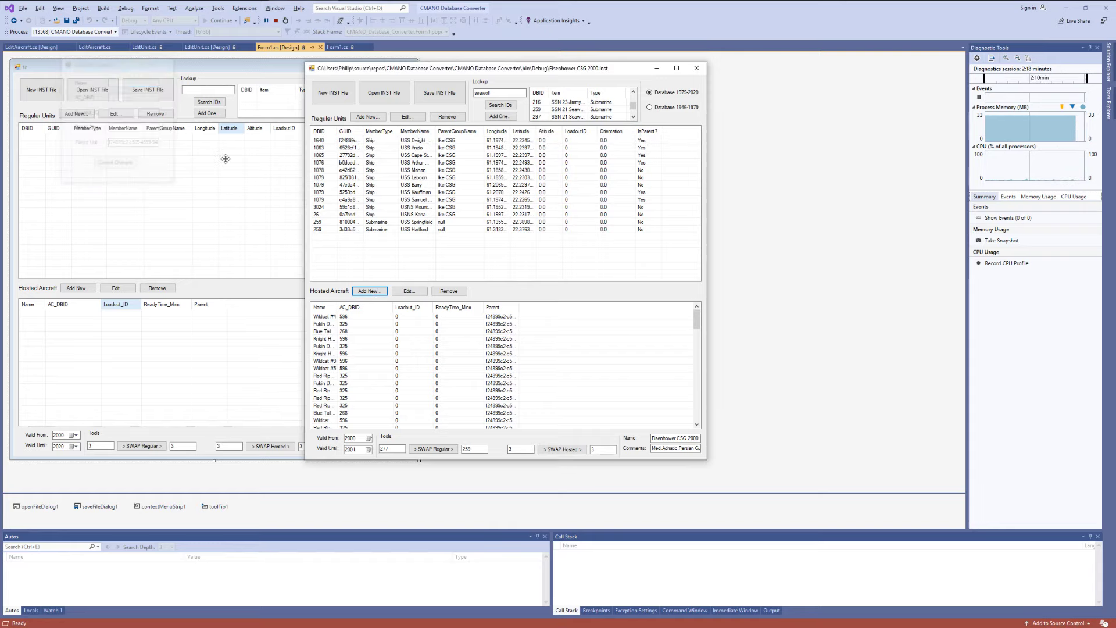
# Examine the editable details of the Wildcat #2 hosted aircraft and a blank regular unit form, closing both without changes
pyautogui.scroll(-5, 396, 349)
pyautogui.click(376, 383)
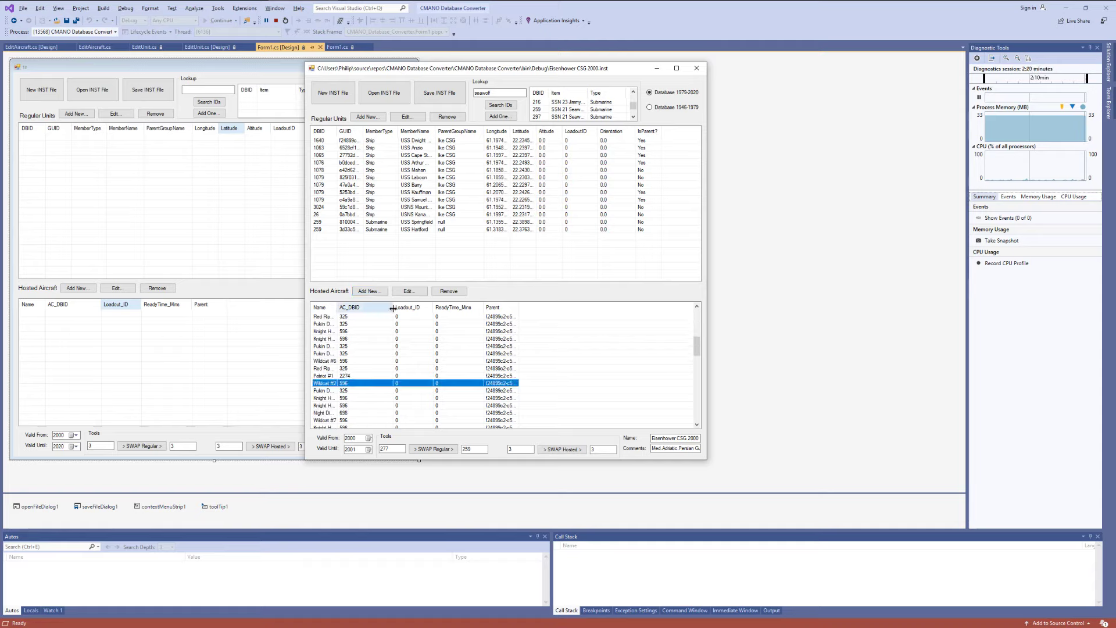
pyautogui.click(409, 291)
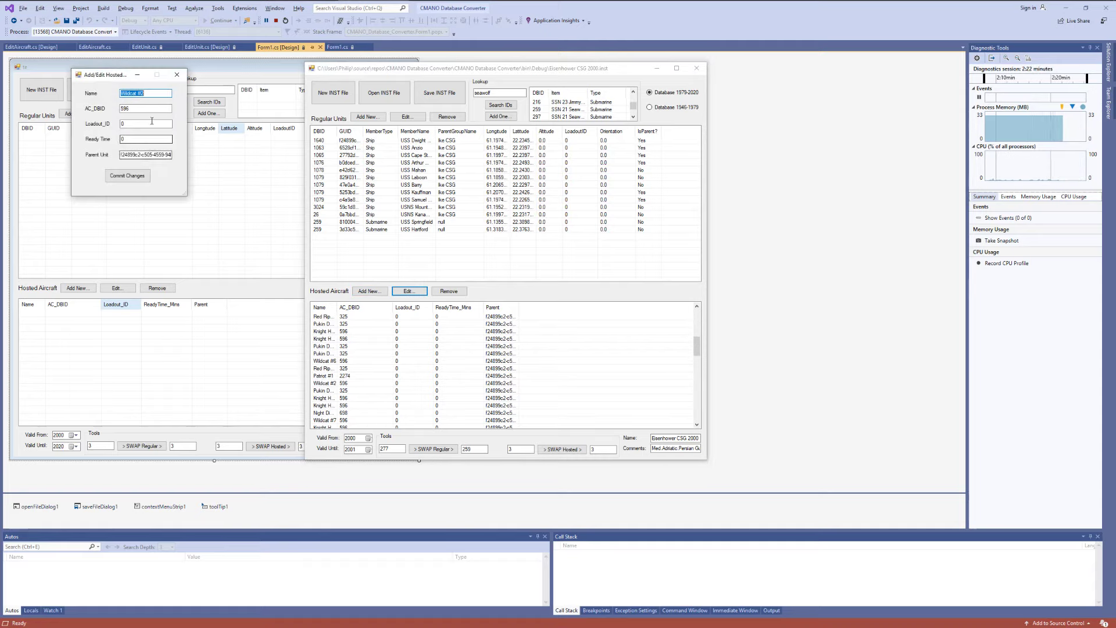
pyautogui.click(176, 75)
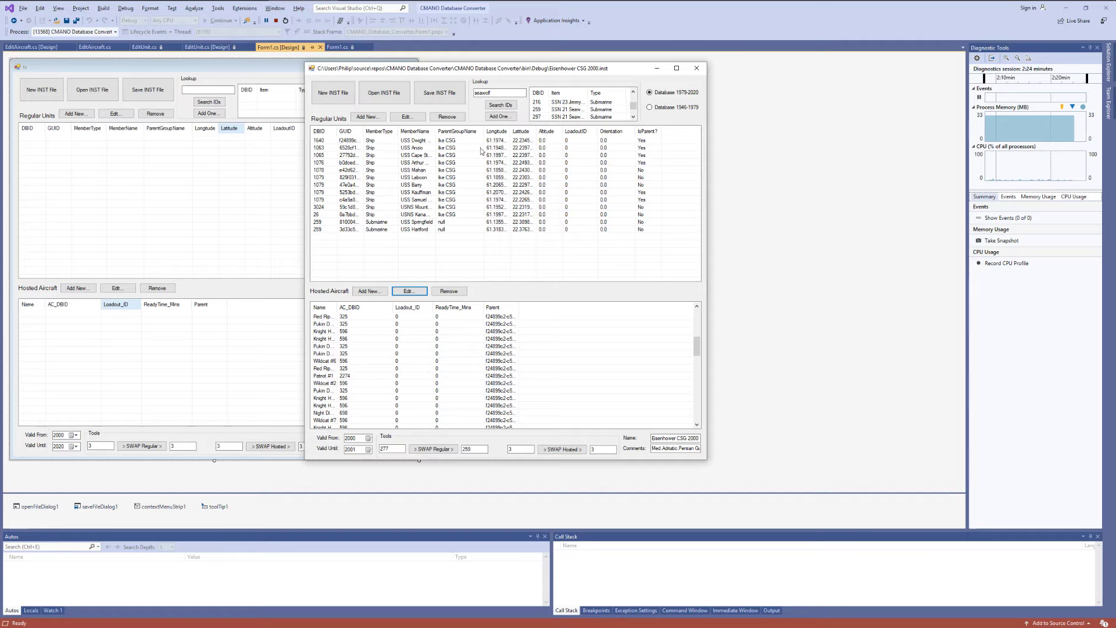
pyautogui.click(371, 118)
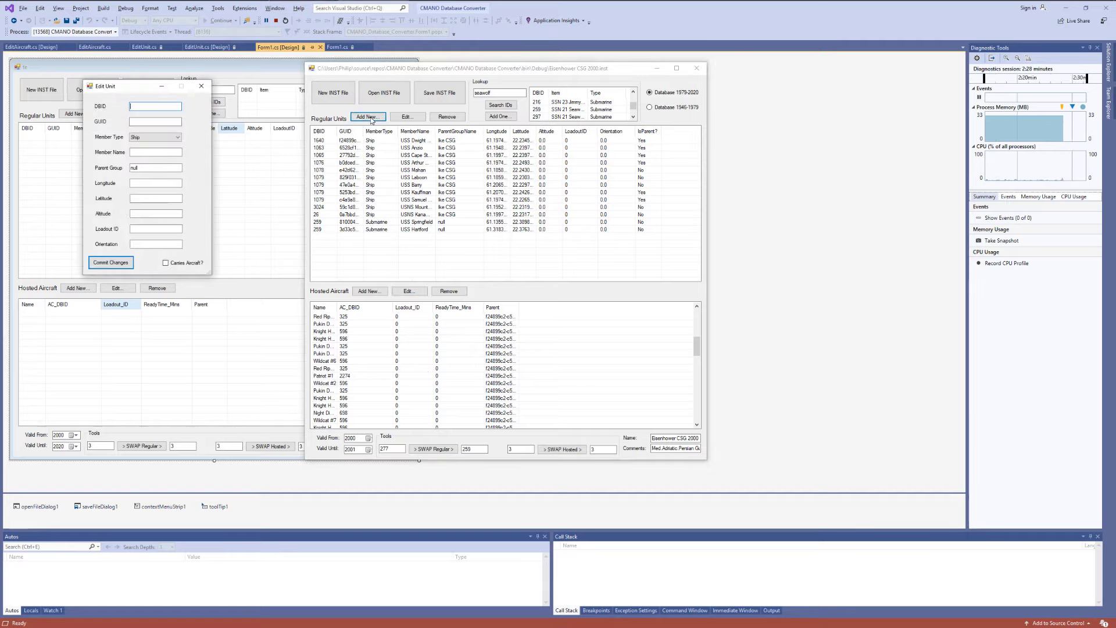
pyautogui.click(202, 86)
# Look up AOR and start a new regular unit from AOR 509 Protecteur, DBID 396, with an arbitrary numeric GUID
pyautogui.doubleClick(492, 94)
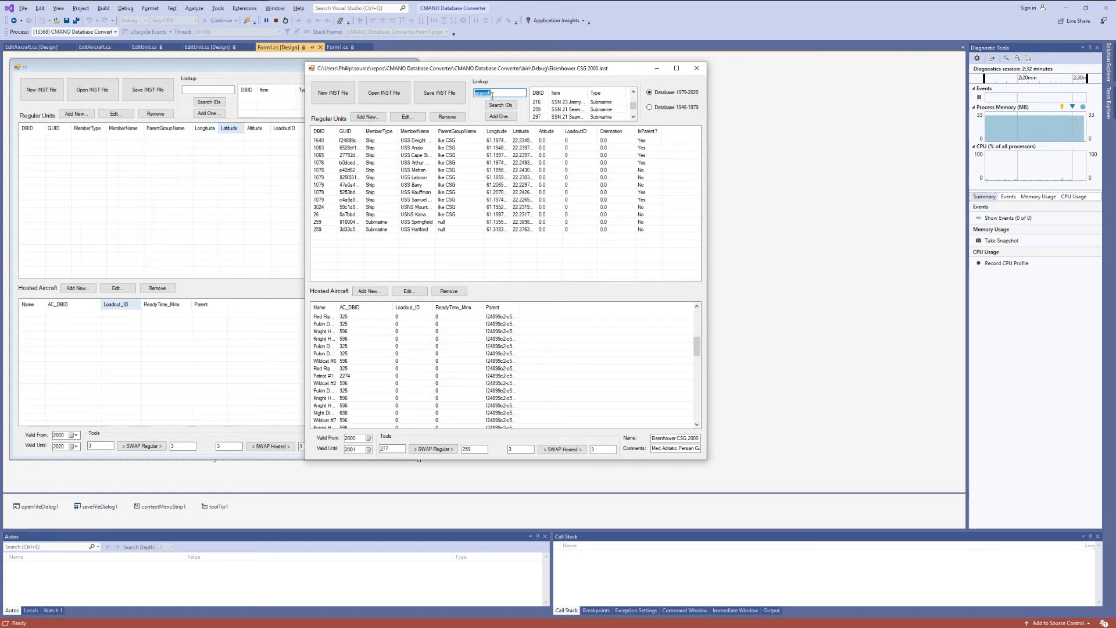
pyautogui.write('AOR')
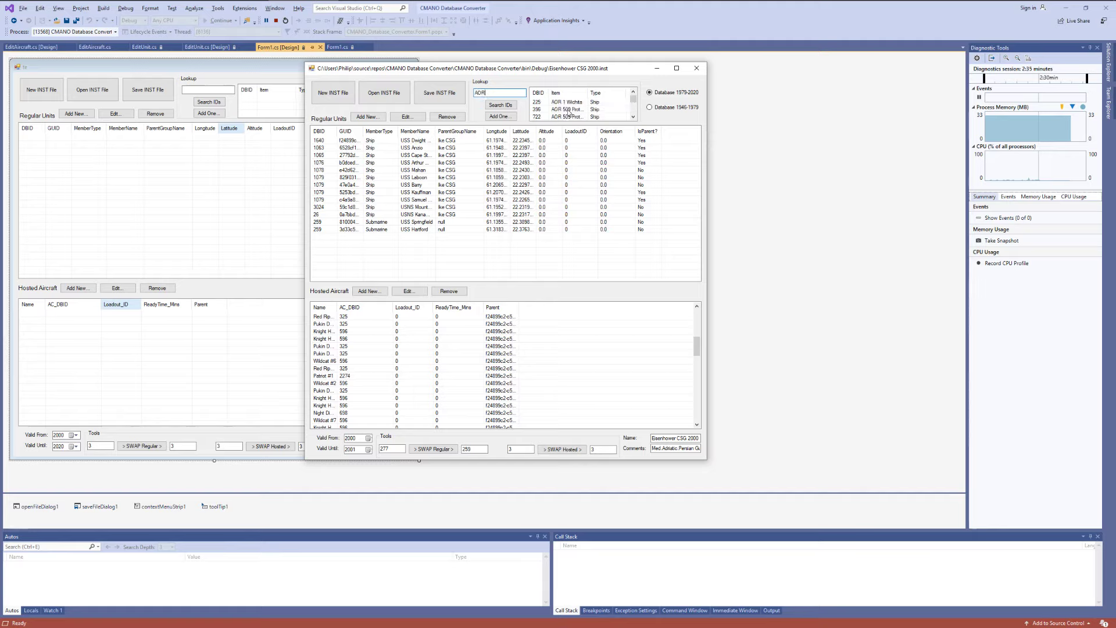
pyautogui.click(567, 110)
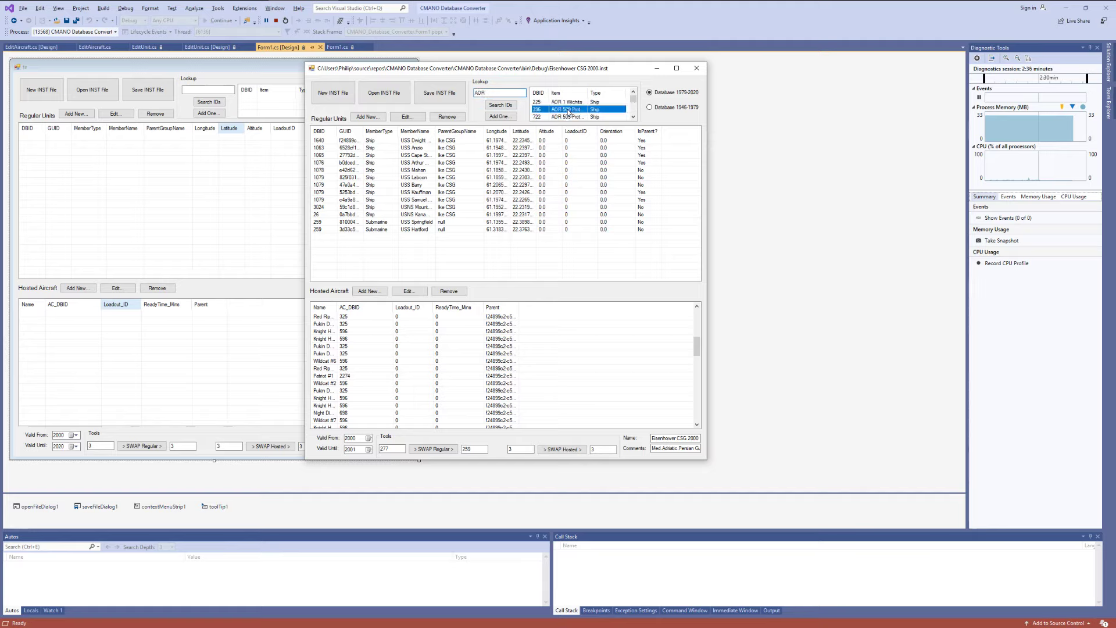
pyautogui.click(499, 116)
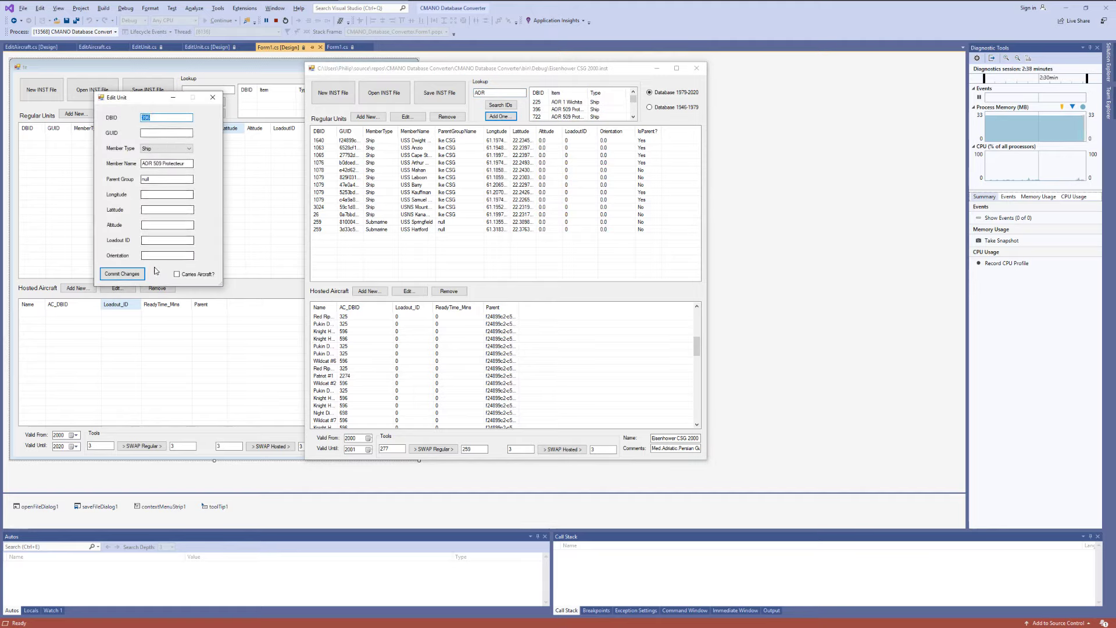
pyautogui.click(153, 134)
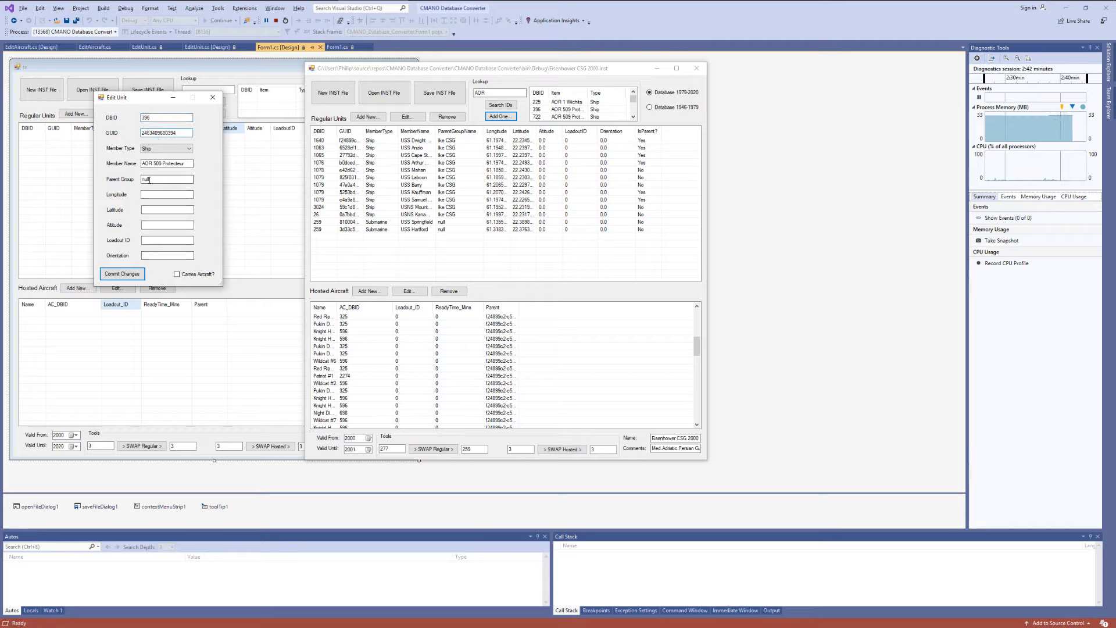
# Set the new ship's parent group to Ike CSG, longitude 61, latitude 22, and altitude, loadout ID and orientation to 0, and commit it
pyautogui.moveTo(168, 182); pyautogui.dragTo(111, 184)
pyautogui.write('Ike CSG')
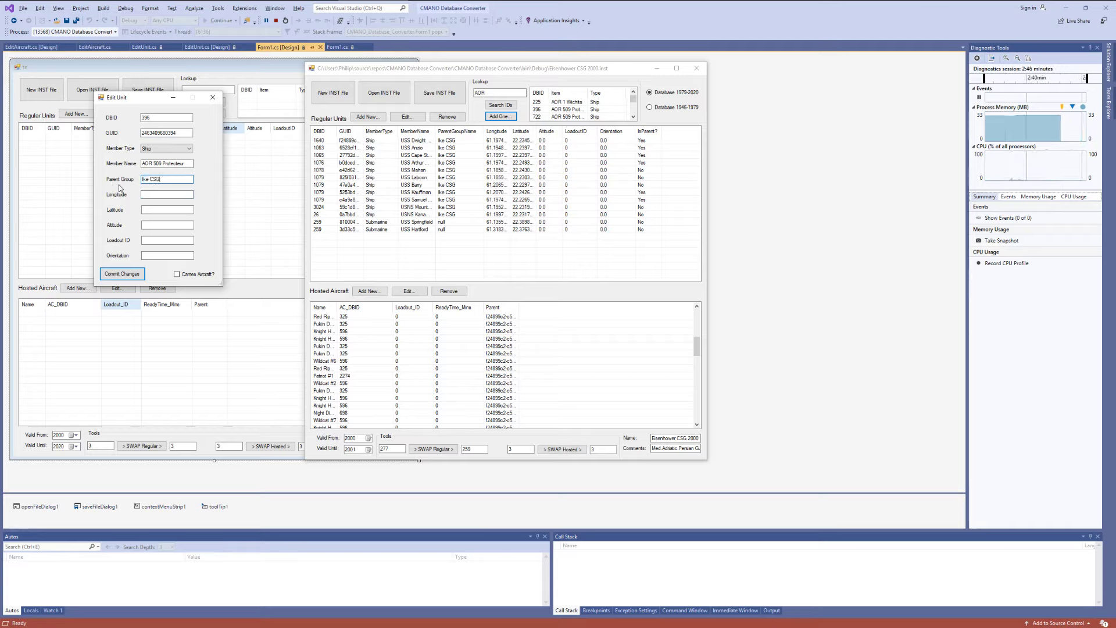
pyautogui.click(147, 194)
pyautogui.write('61')
pyautogui.click(165, 209)
pyautogui.write('22')
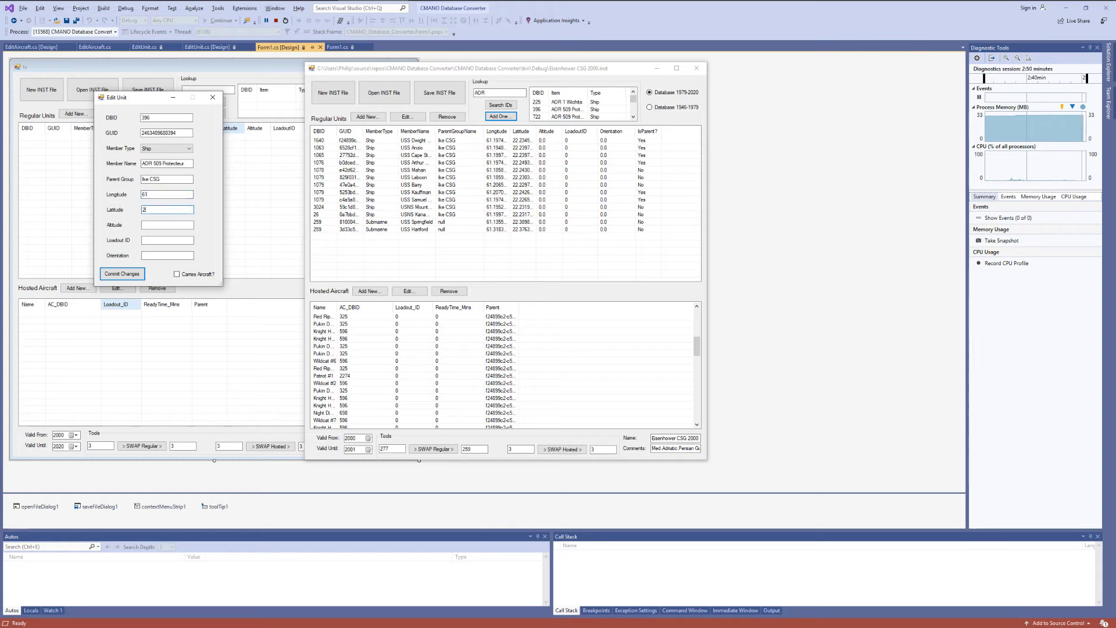
pyautogui.click(165, 226)
pyautogui.write('0')
pyautogui.click(164, 240)
pyautogui.write('0')
pyautogui.click(162, 256)
pyautogui.write('0')
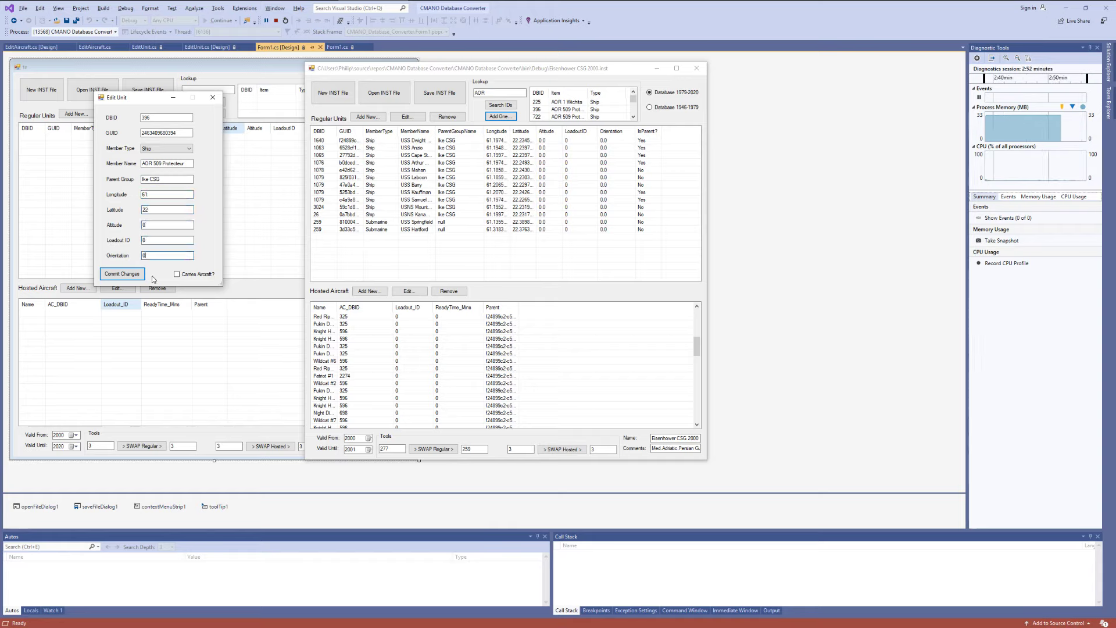
pyautogui.click(130, 274)
# Remove USS Kauffman from the regular units
pyautogui.click(440, 237)
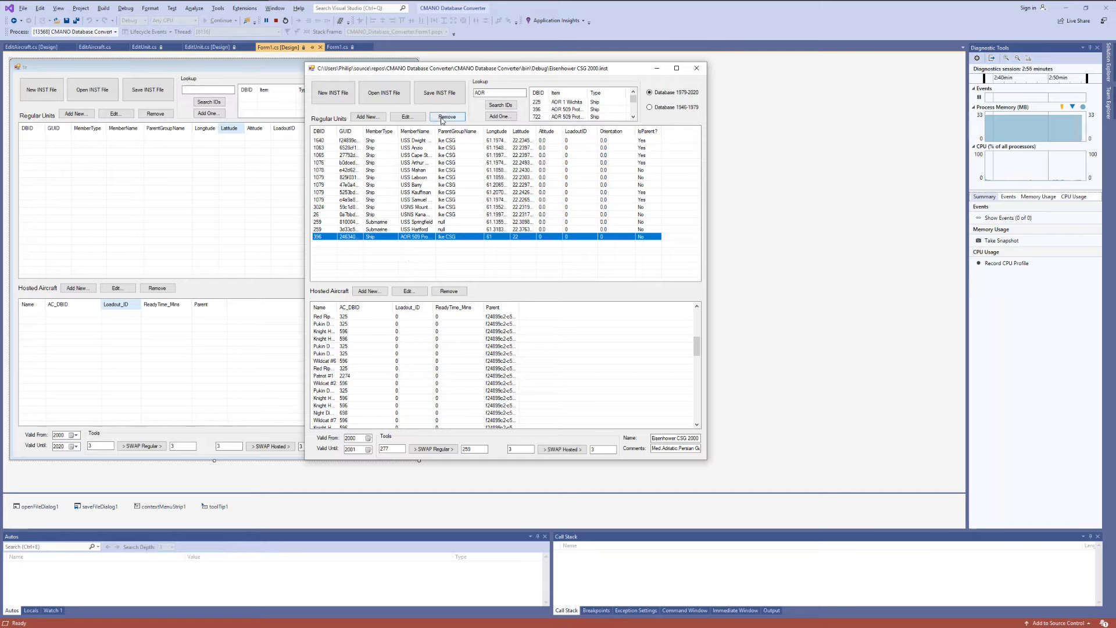
pyautogui.click(329, 192)
pyautogui.click(447, 117)
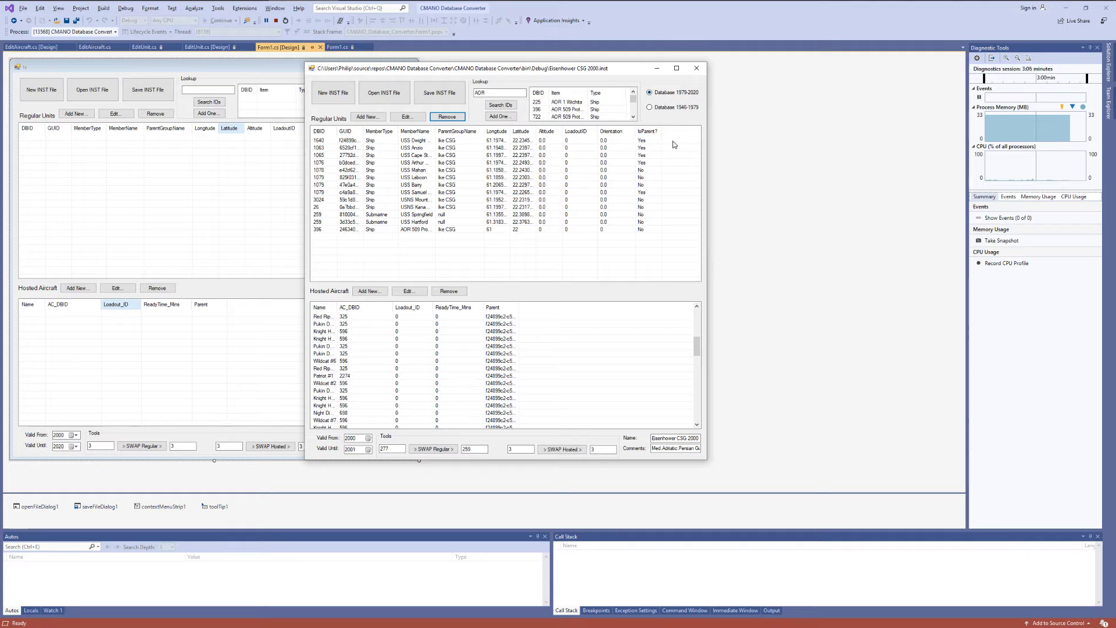
# Check the first ship's DBID against the 1946-1979 database, and return to the 1979-2020 database
pyautogui.moveTo(325, 142)
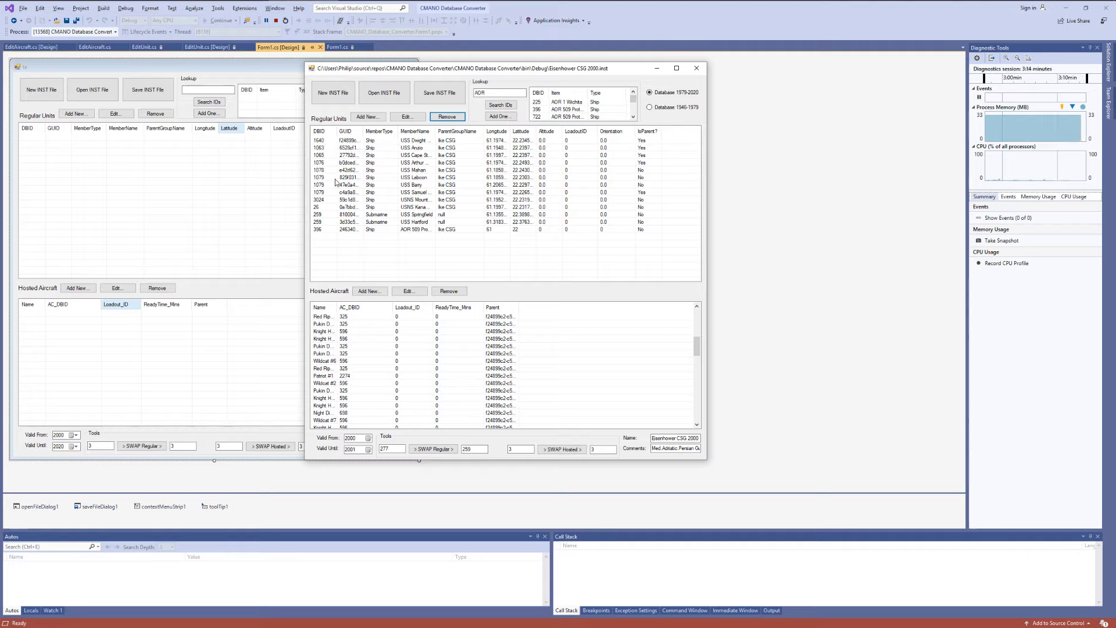
pyautogui.click(652, 108)
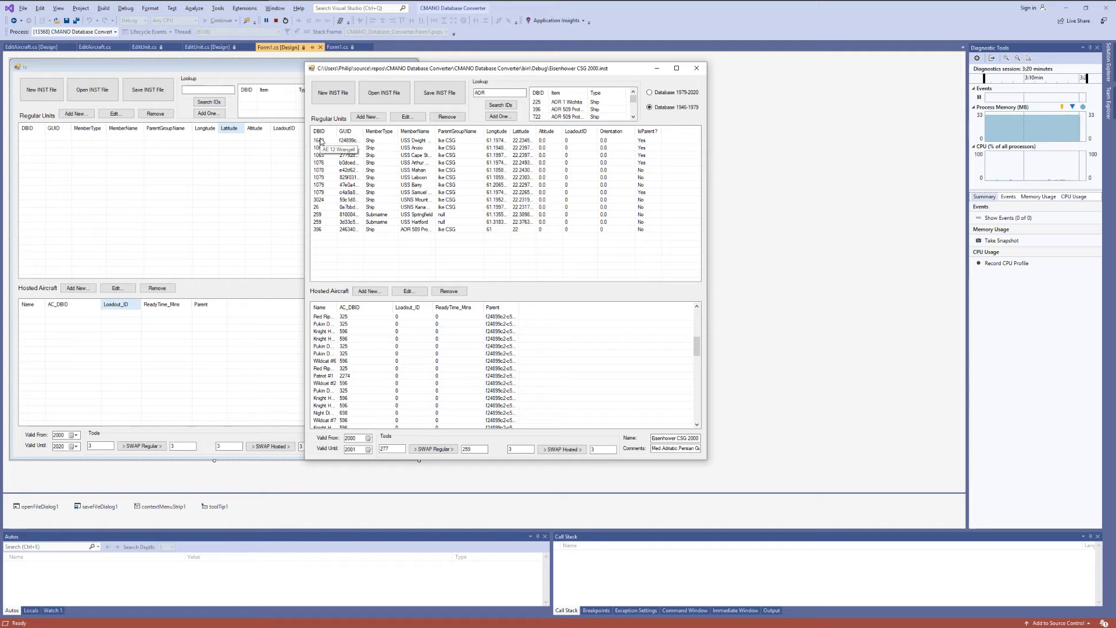
pyautogui.click(665, 93)
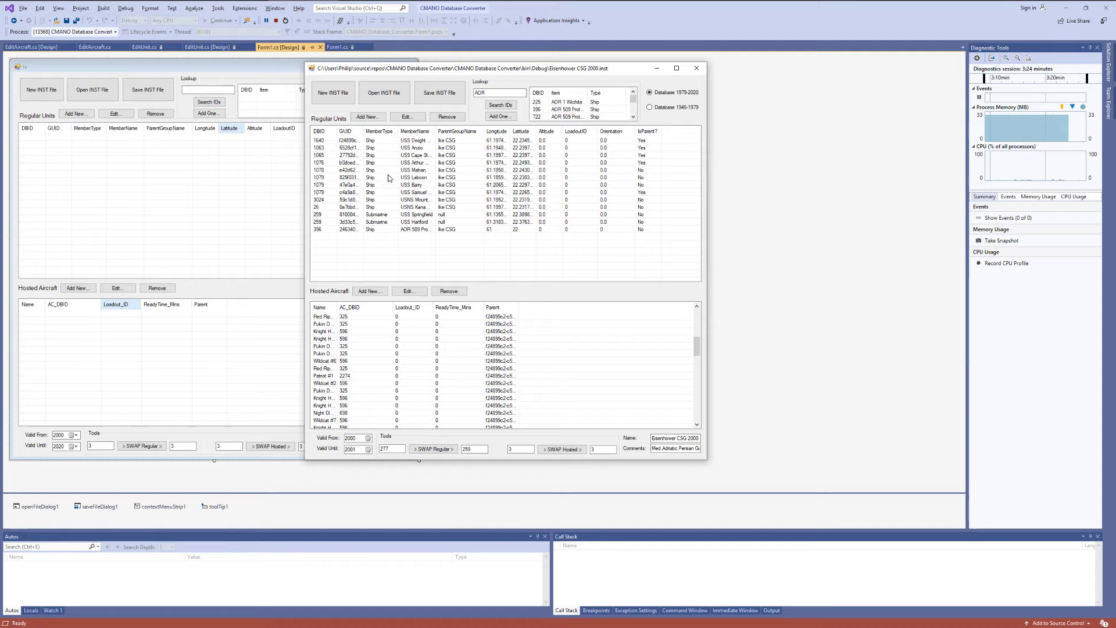
# Start a new INST file and look up Airfield, widening the item column of the lookup results
pyautogui.click(335, 96)
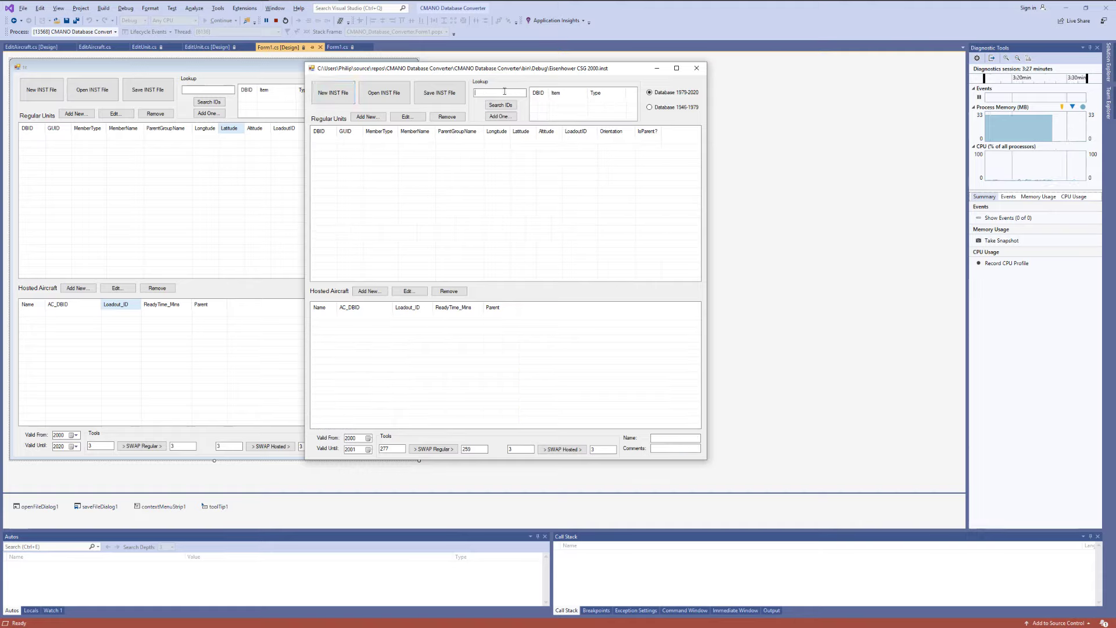
pyautogui.write('Airfield')
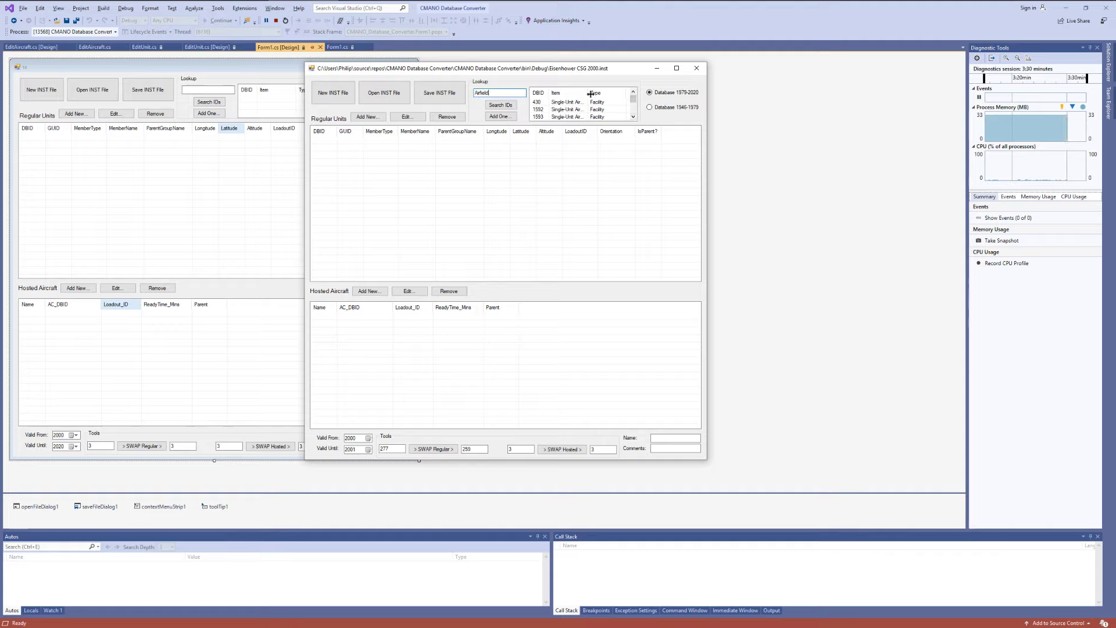
pyautogui.moveTo(591, 94)
pyautogui.mouseDown()
pyautogui.moveTo(621, 94)
pyautogui.moveTo(608, 94)
pyautogui.mouseUp()
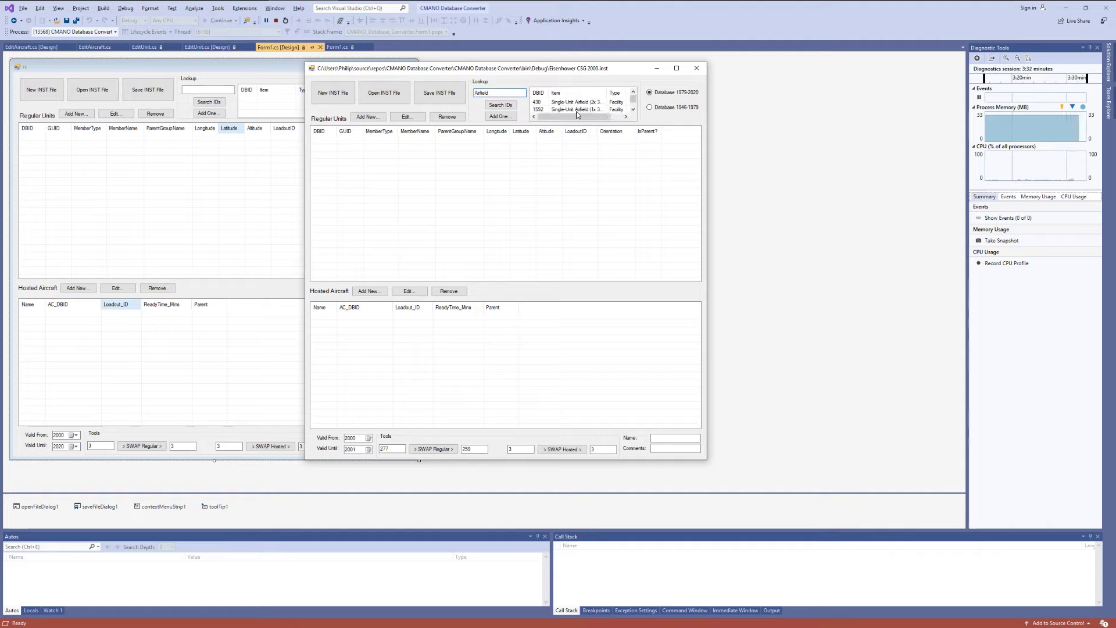
# Add the Single-Unit Airfield facility with DBID 1592 as a regular unit with the GUID aeropureto
pyautogui.click(577, 110)
pyautogui.click(495, 117)
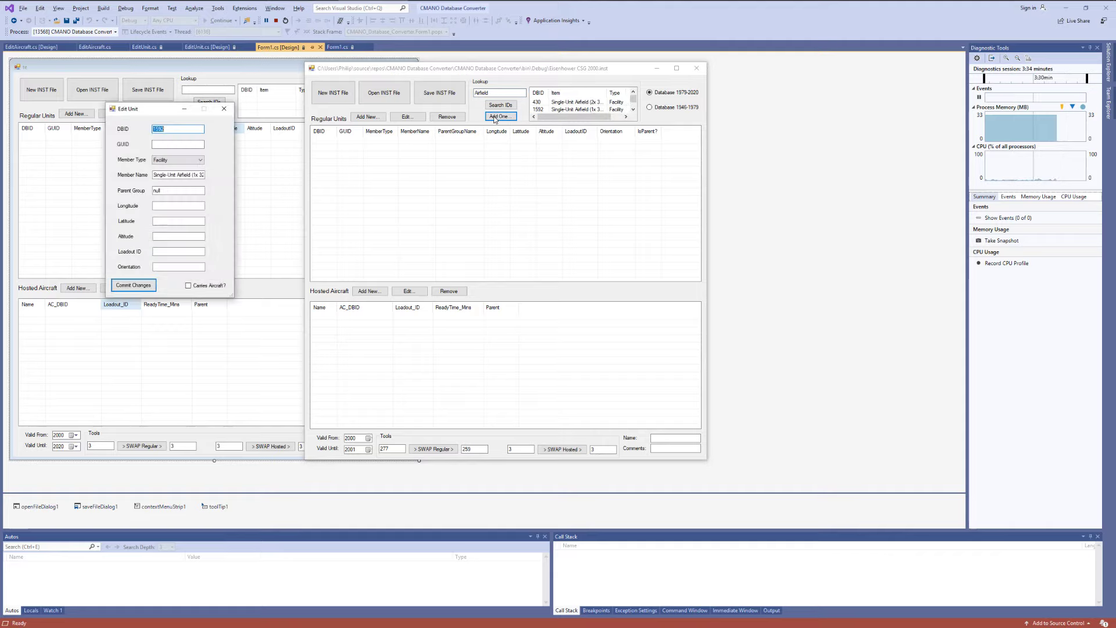
pyautogui.click(171, 144)
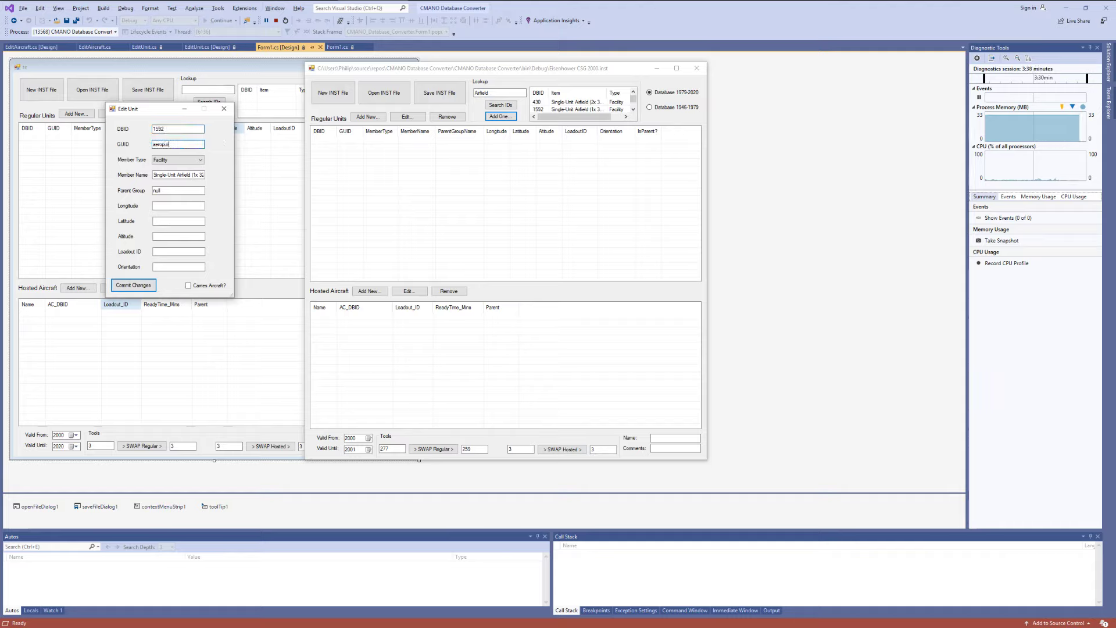
pyautogui.write('aeropuerto')
pyautogui.press('Return')
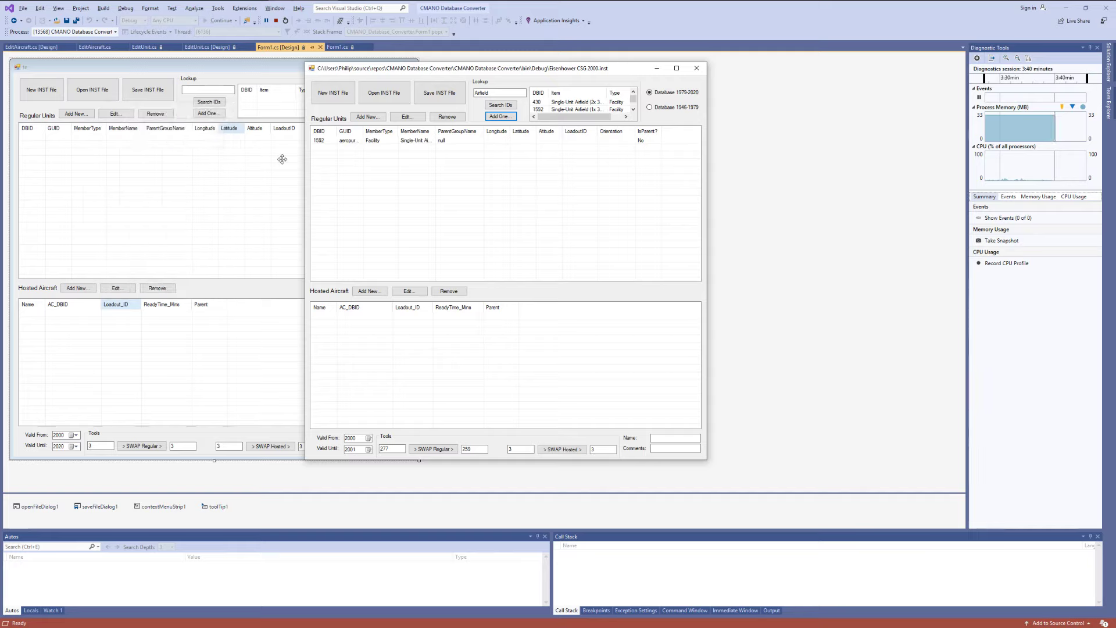
# Edit the airfield unit to longitude 42, latitude 42, and altitude, loadout ID and orientation 0, and commit the changes
pyautogui.click(491, 146)
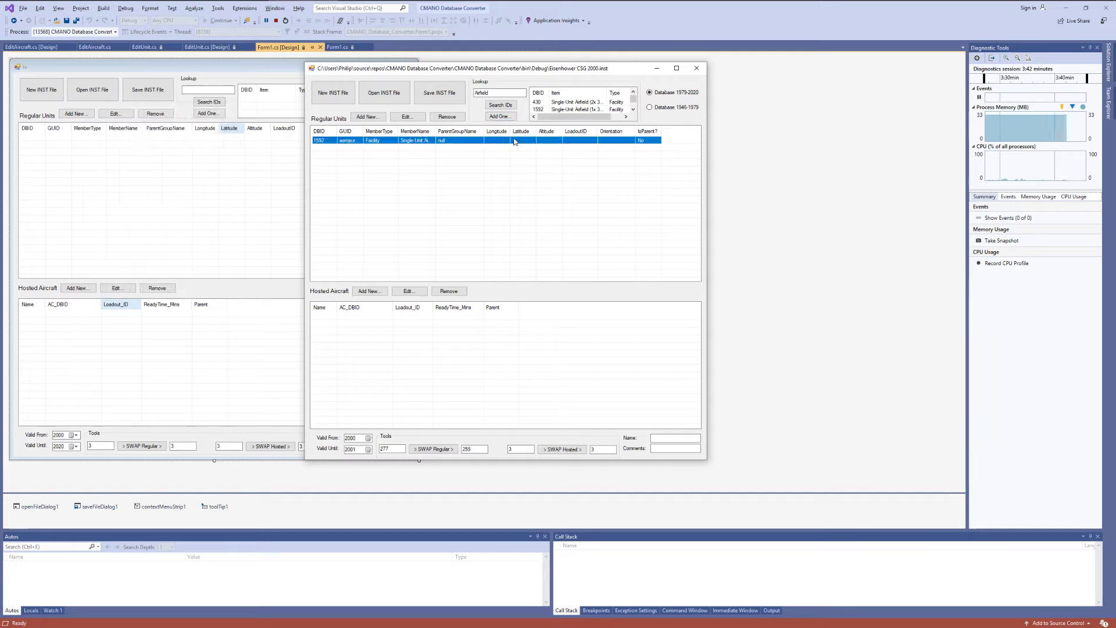
pyautogui.doubleClick(450, 141)
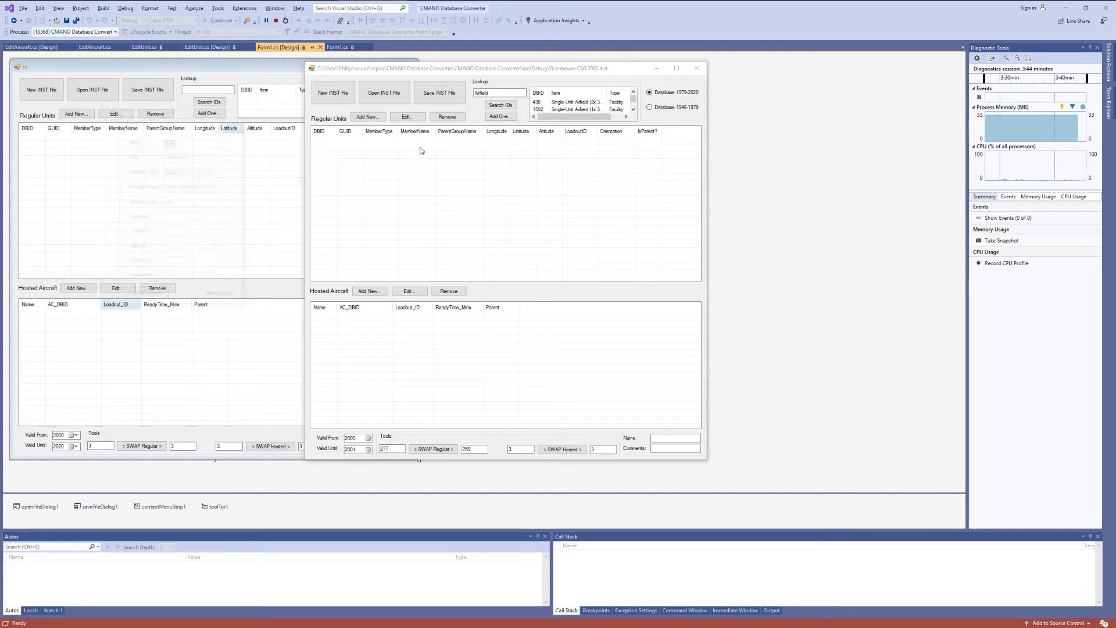
pyautogui.click(187, 216)
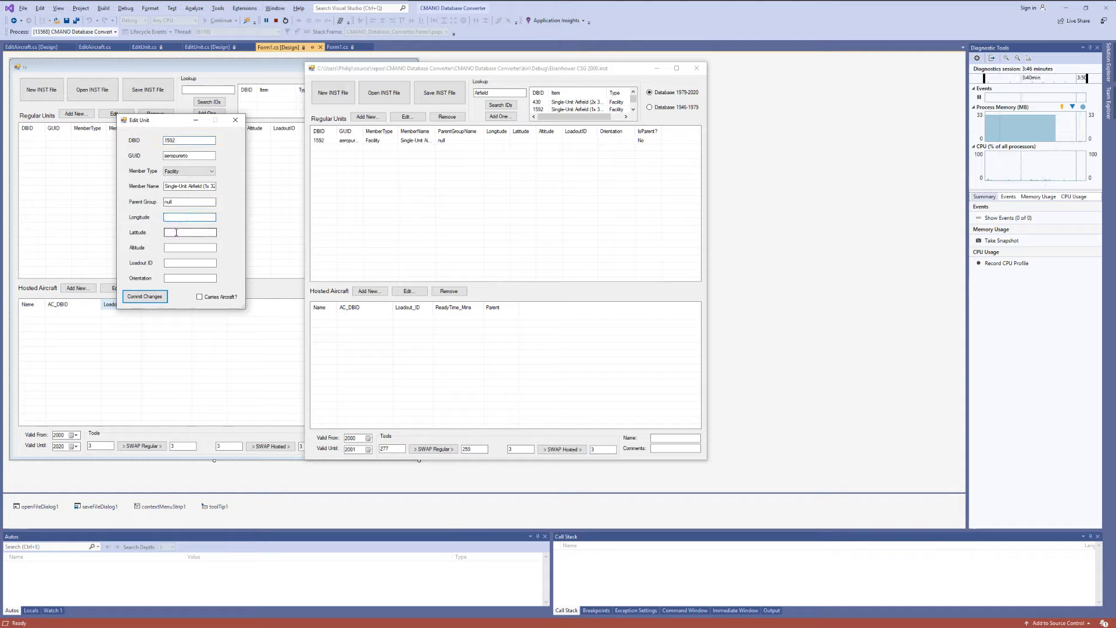
pyautogui.write('42')
pyautogui.press('Tab')
pyautogui.write('42')
pyautogui.press('Tab')
pyautogui.write('0')
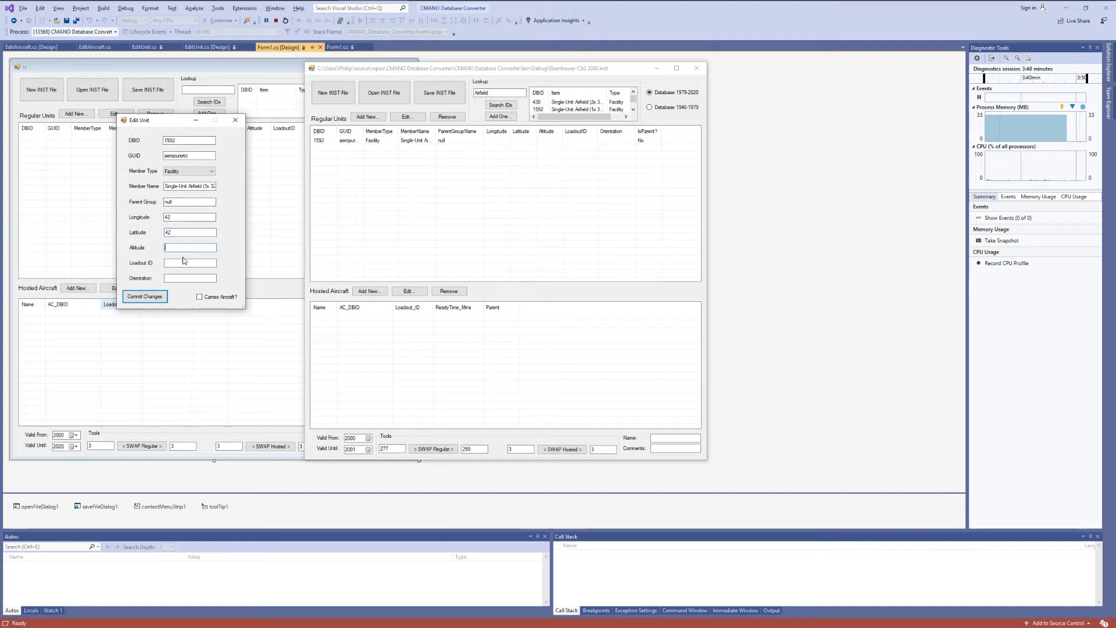
pyautogui.press('Tab')
pyautogui.write('0')
pyautogui.press('Tab')
pyautogui.write('0')
pyautogui.click(145, 296)
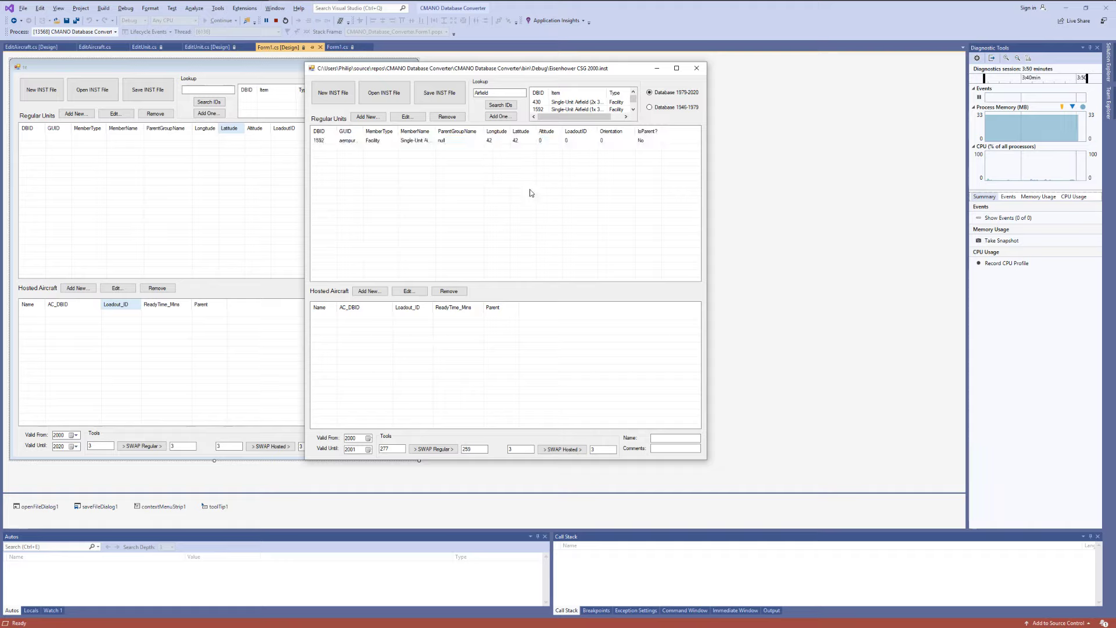
# Compare what the airfield unit's DBID refers to in the 1979-2020 and 1946-1979 databases
pyautogui.click(320, 142)
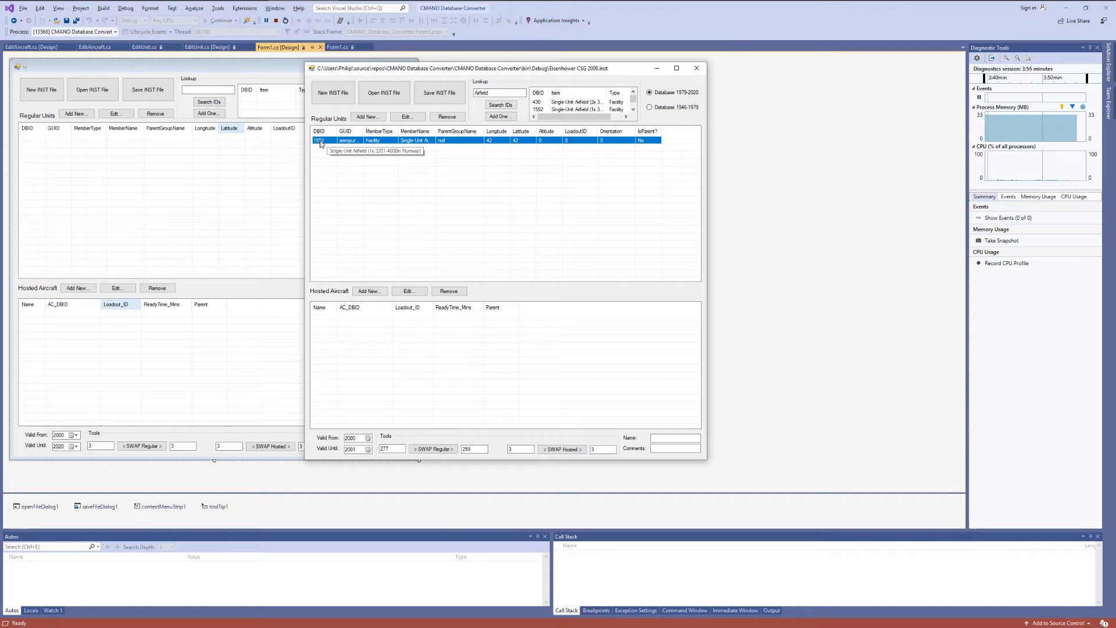
pyautogui.click(650, 107)
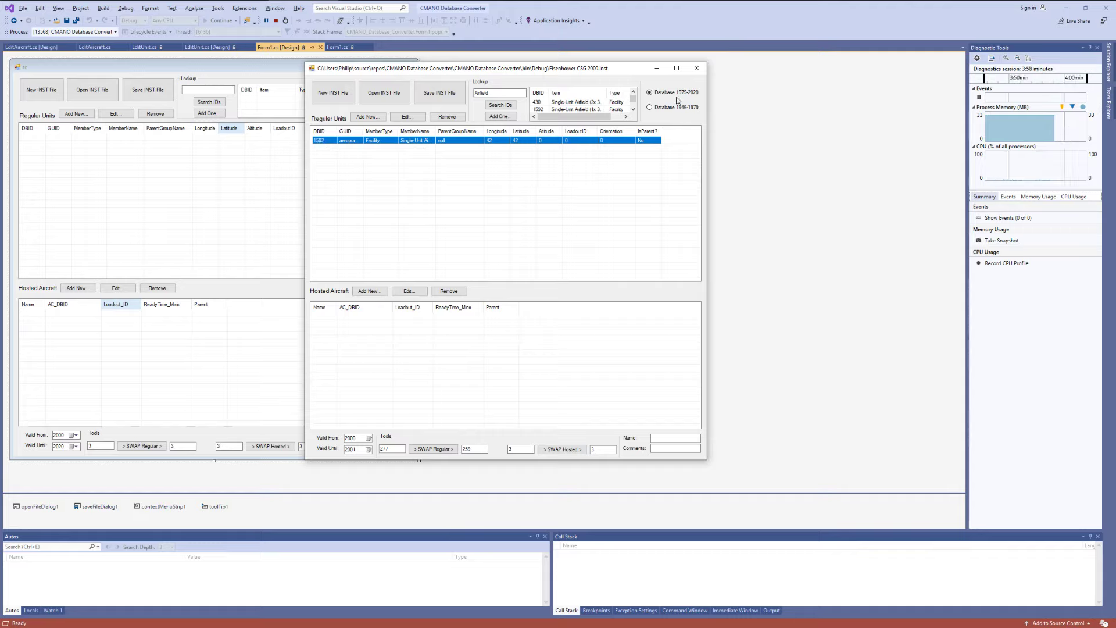
pyautogui.moveTo(324, 142)
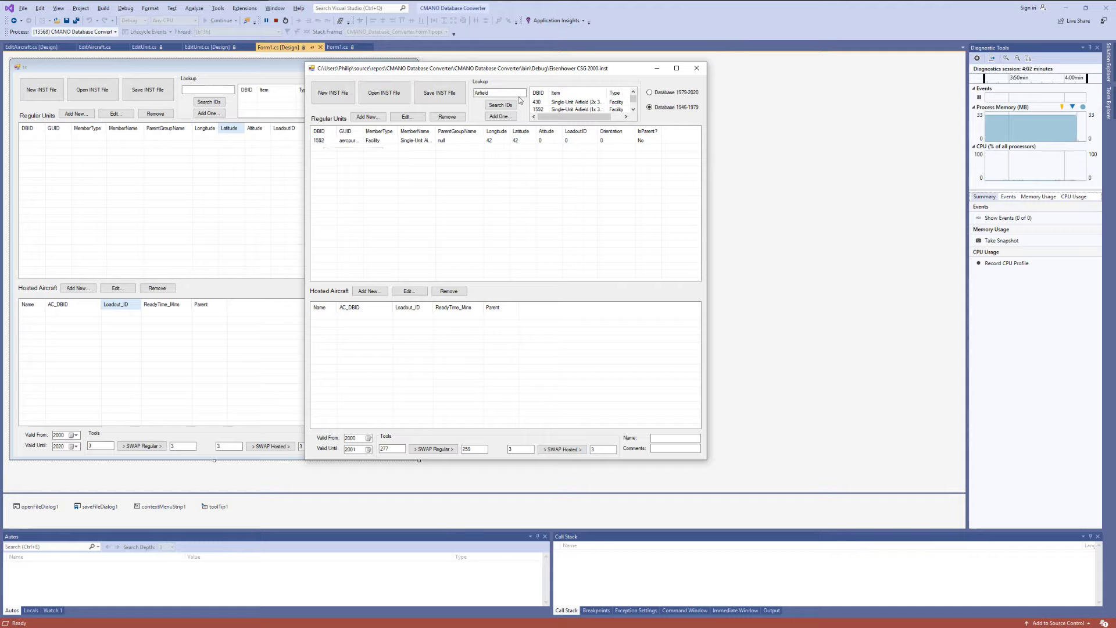
# Look up Airfield in the 1946-1979 database and pick the Single-Unit Airfield entry with DBID 400
pyautogui.click(501, 105)
pyautogui.click(579, 102)
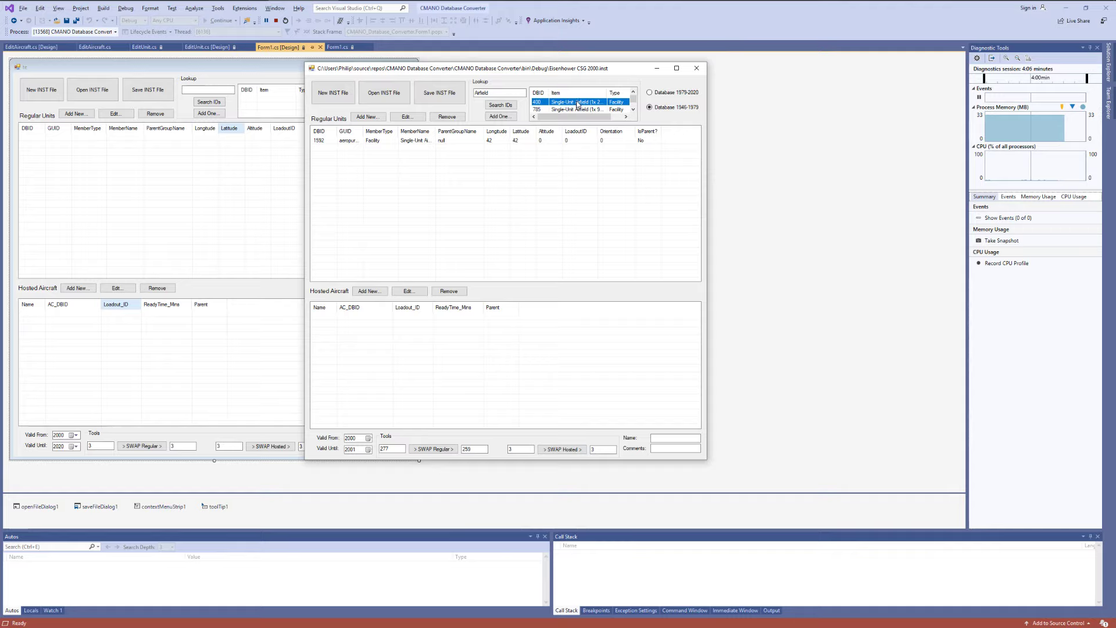
pyautogui.click(484, 93)
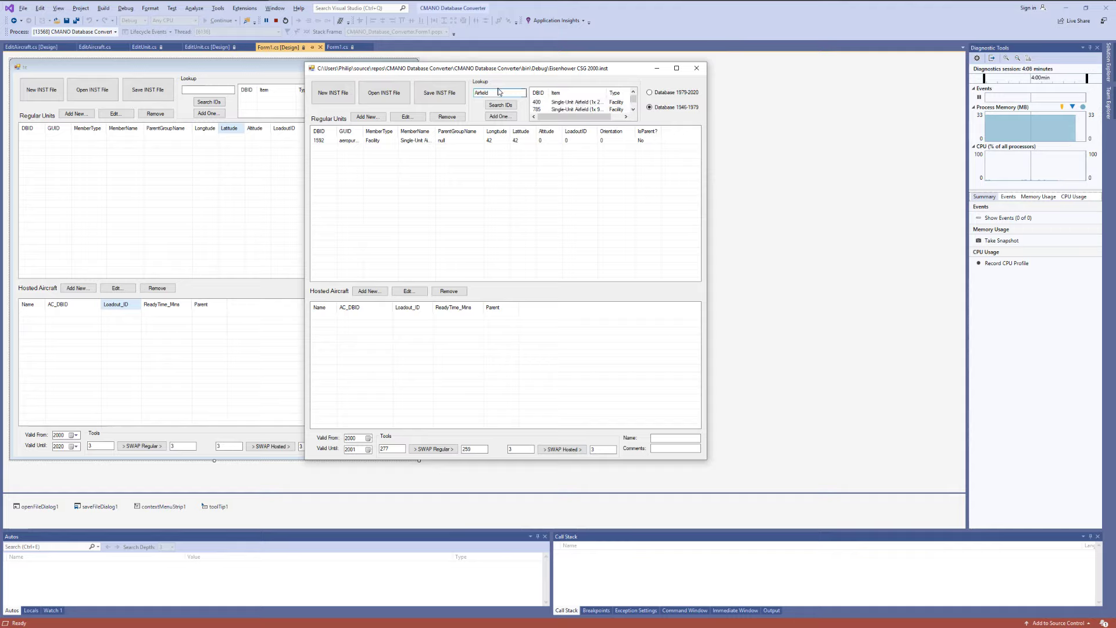
# Widen the Item column of the lookup results, and change the airfield unit's DBID to 400, committing the changes
pyautogui.click(558, 102)
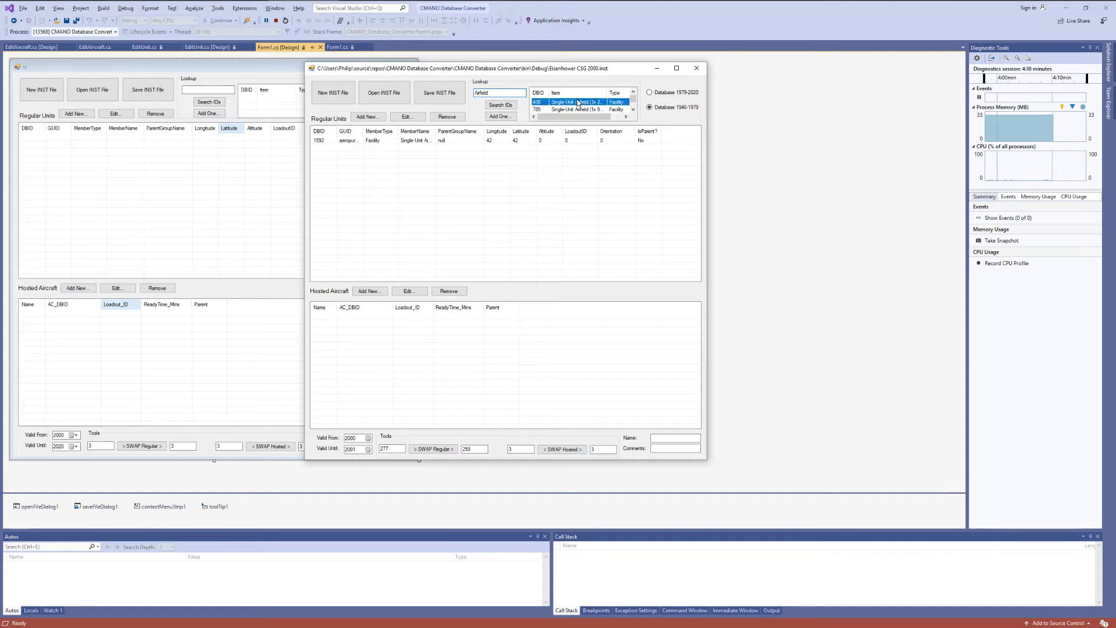
pyautogui.moveTo(606, 92); pyautogui.dragTo(631, 92)
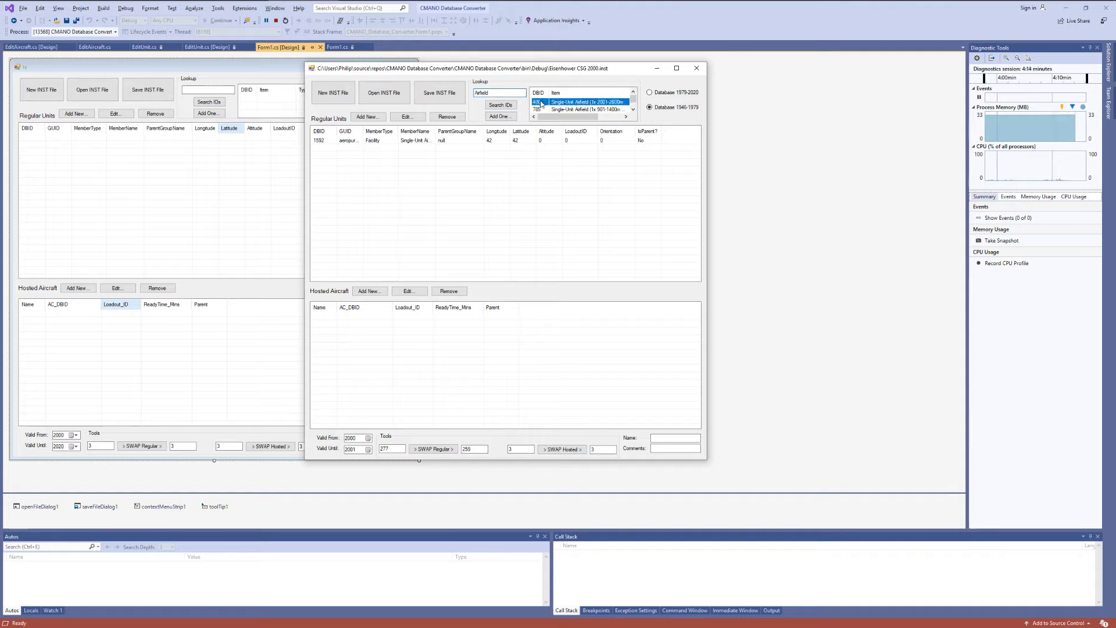
pyautogui.doubleClick(321, 140)
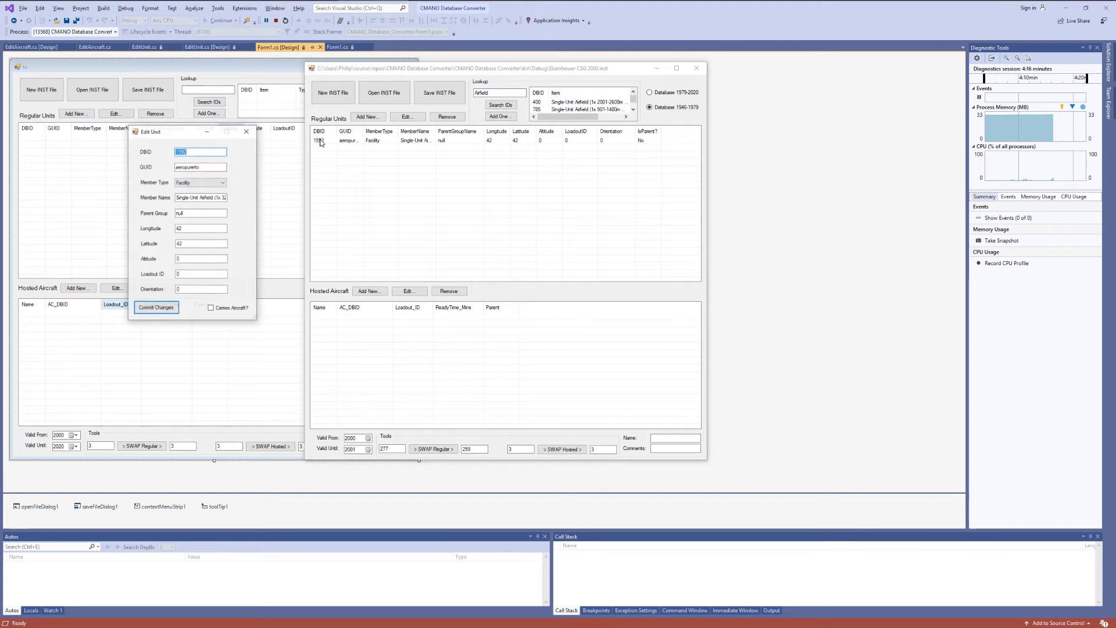
pyautogui.write('400')
pyautogui.click(155, 307)
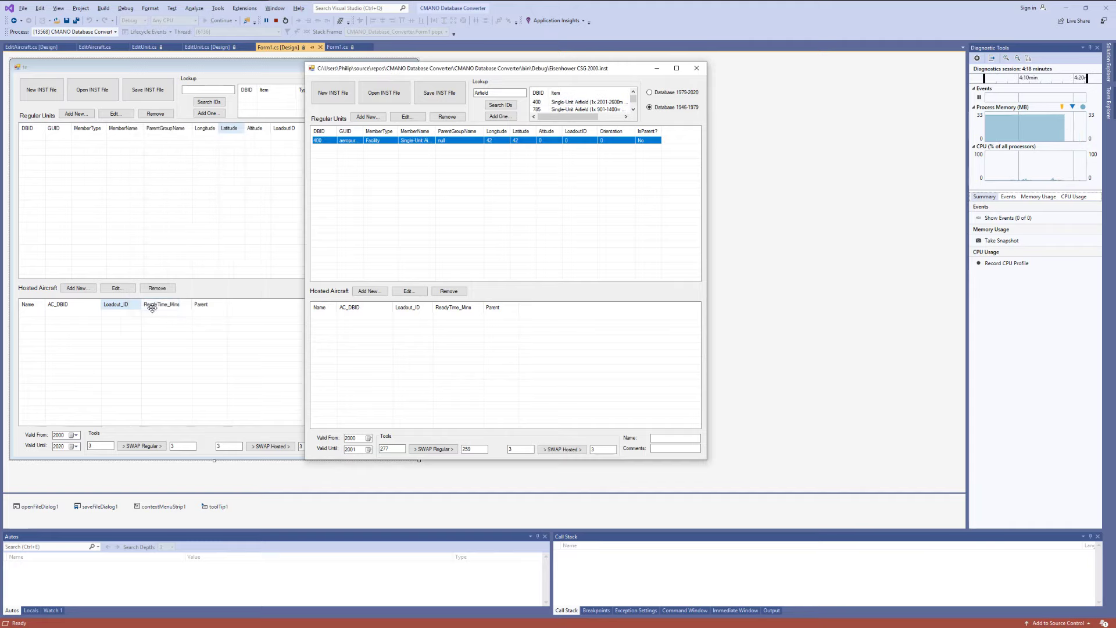
# Check what the airfield unit's new DBID refers to in the 1946-1979 database and in the 1979-2020 database
pyautogui.click(426, 183)
pyautogui.moveTo(326, 143)
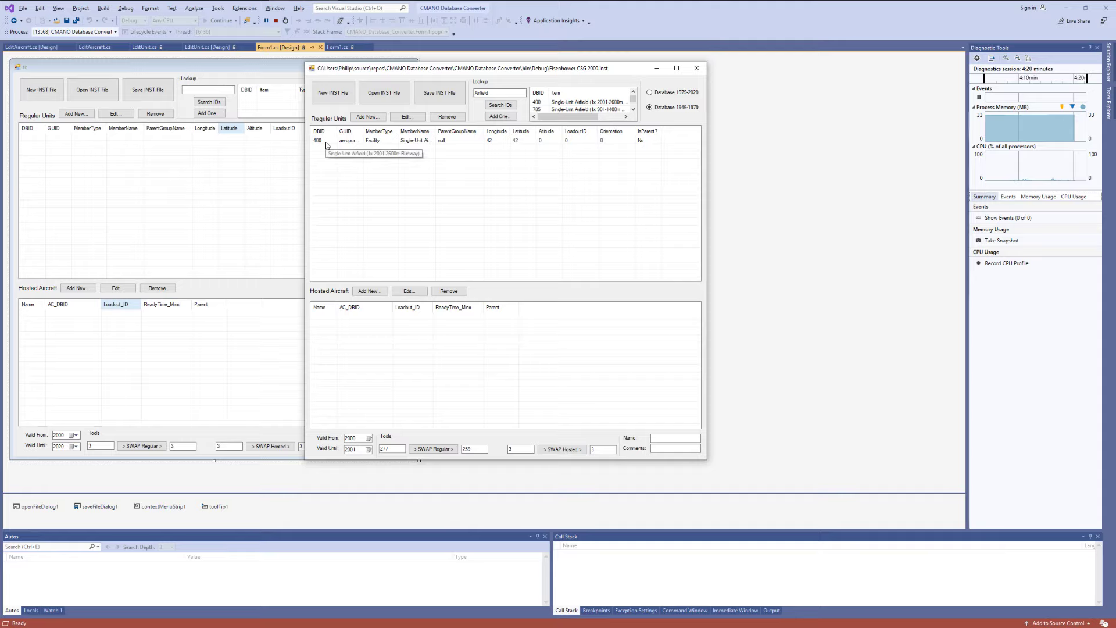
pyautogui.click(674, 92)
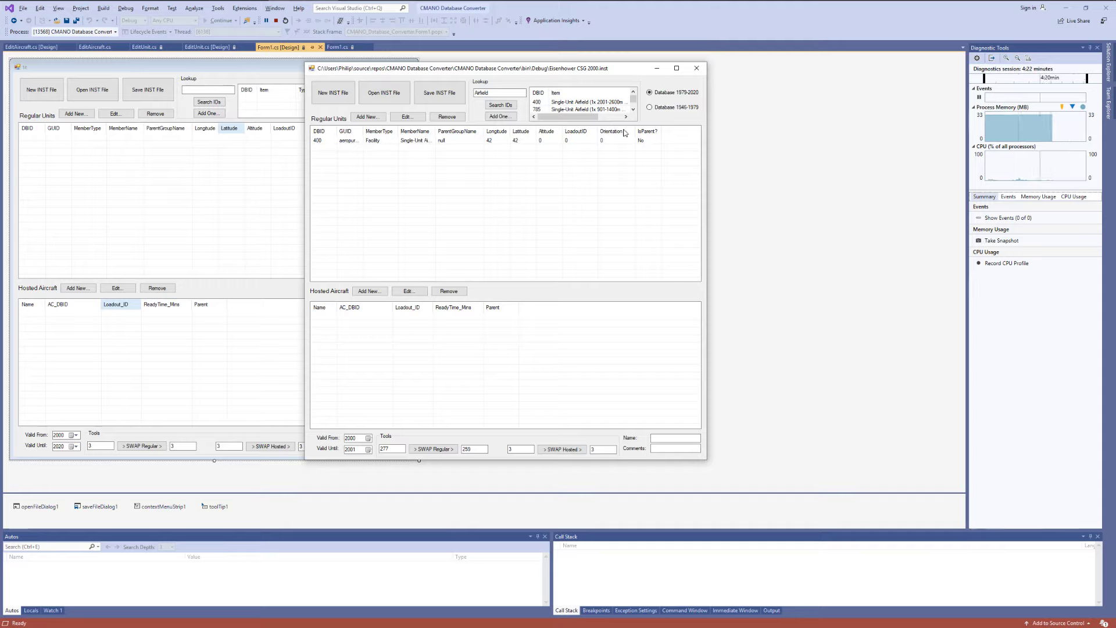
pyautogui.moveTo(318, 141)
# Save the new unit list as an INST file named CreatedInst in the Debug folder
pyautogui.click(434, 100)
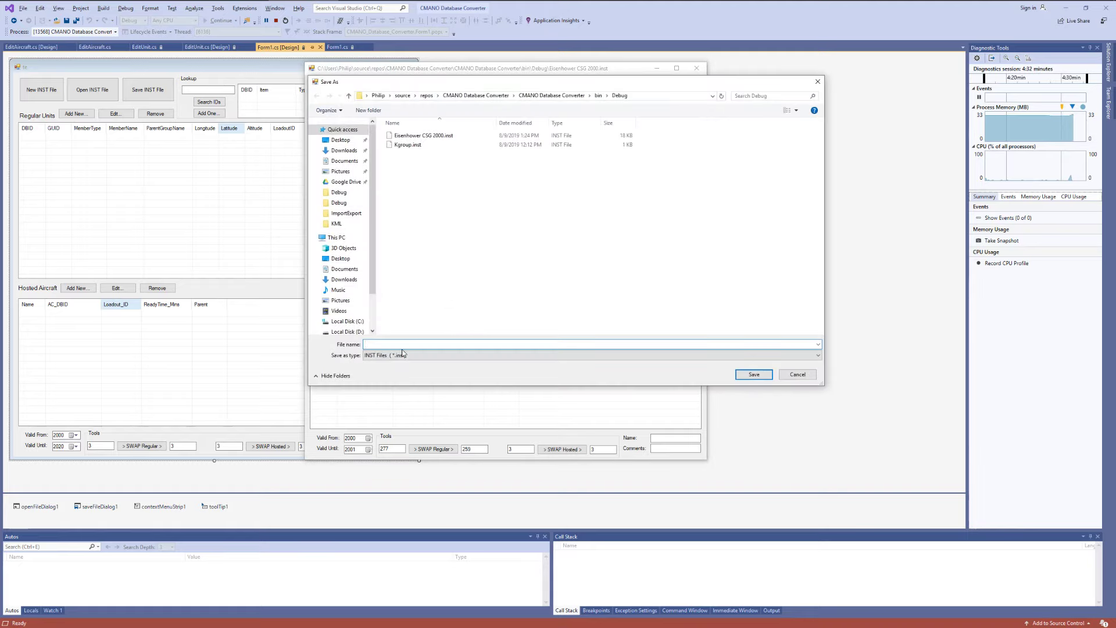
pyautogui.write('CreatedInst')
pyautogui.press('Return')
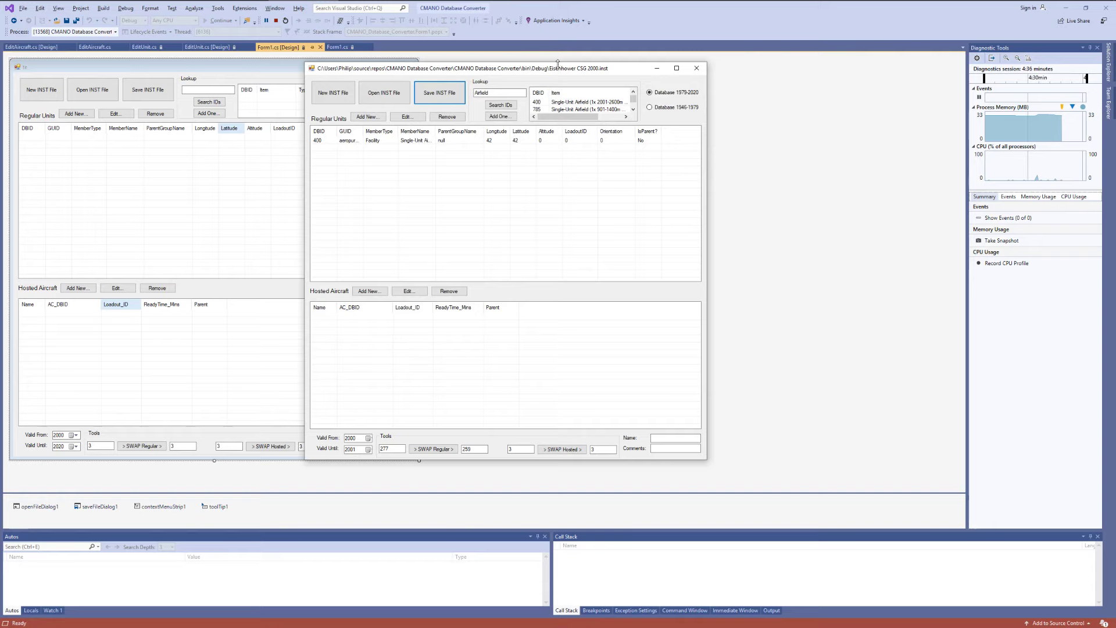
pyautogui.moveTo(557, 63); pyautogui.dragTo(645, 89)
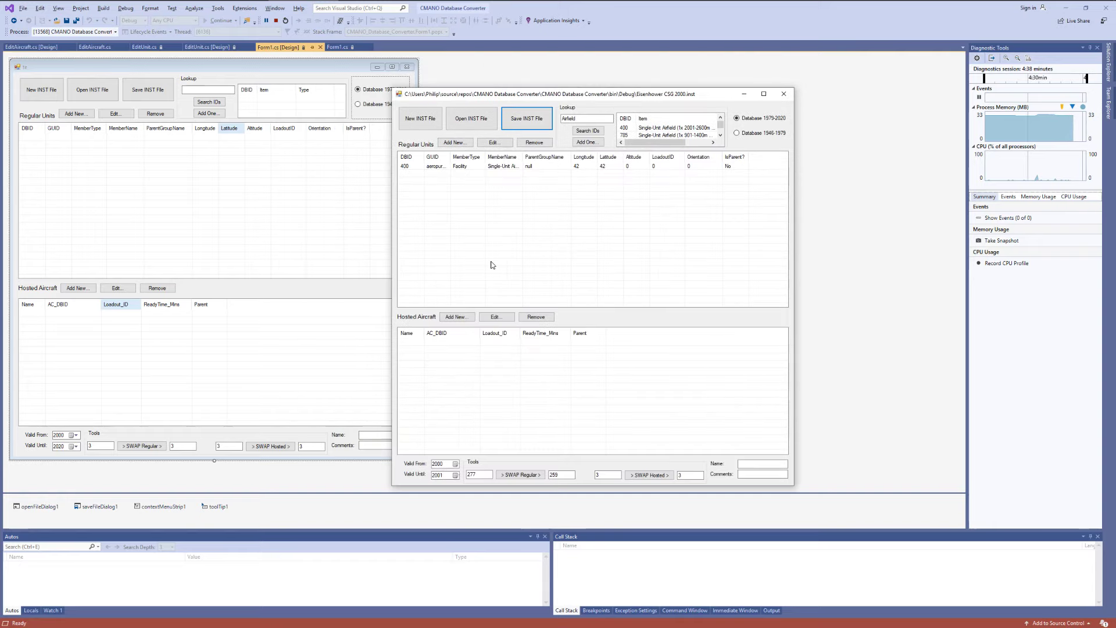